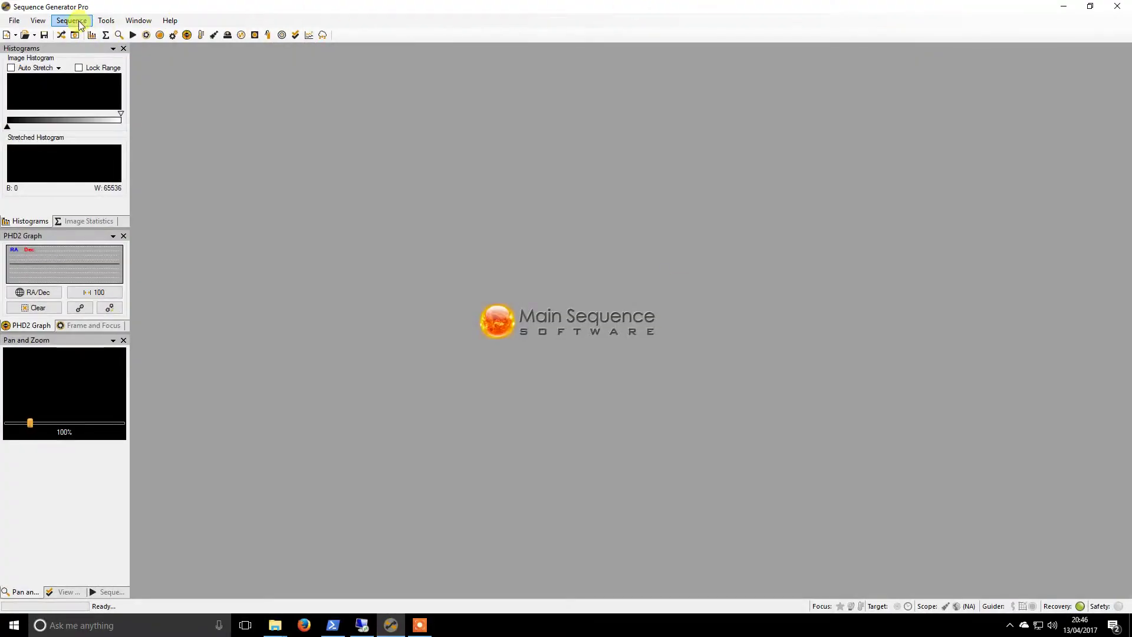
- Open the Equipment Profile Manager and enter 'Nikon & Quattro' as the new profile name
click(71, 21)
mouse_move(104, 21)
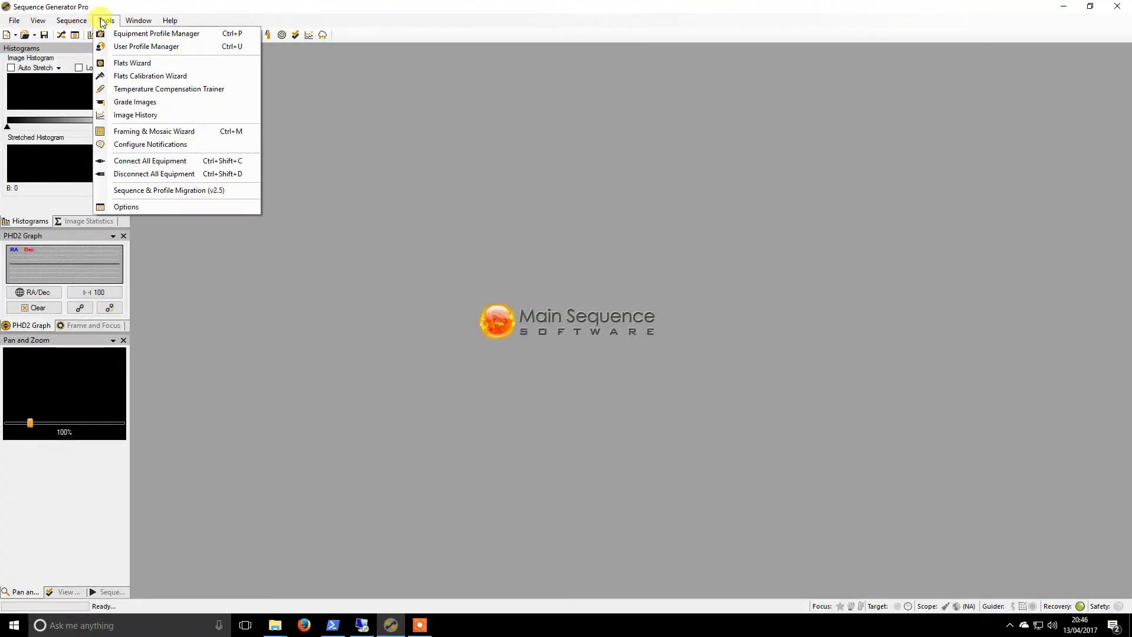
click(144, 37)
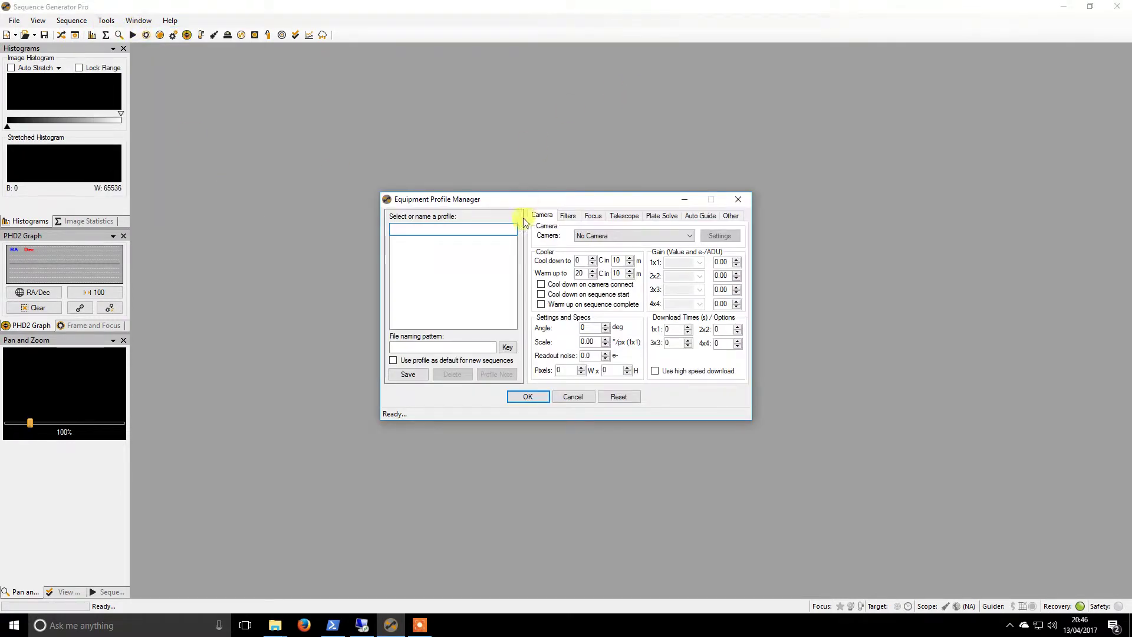
mouse_move(469, 230)
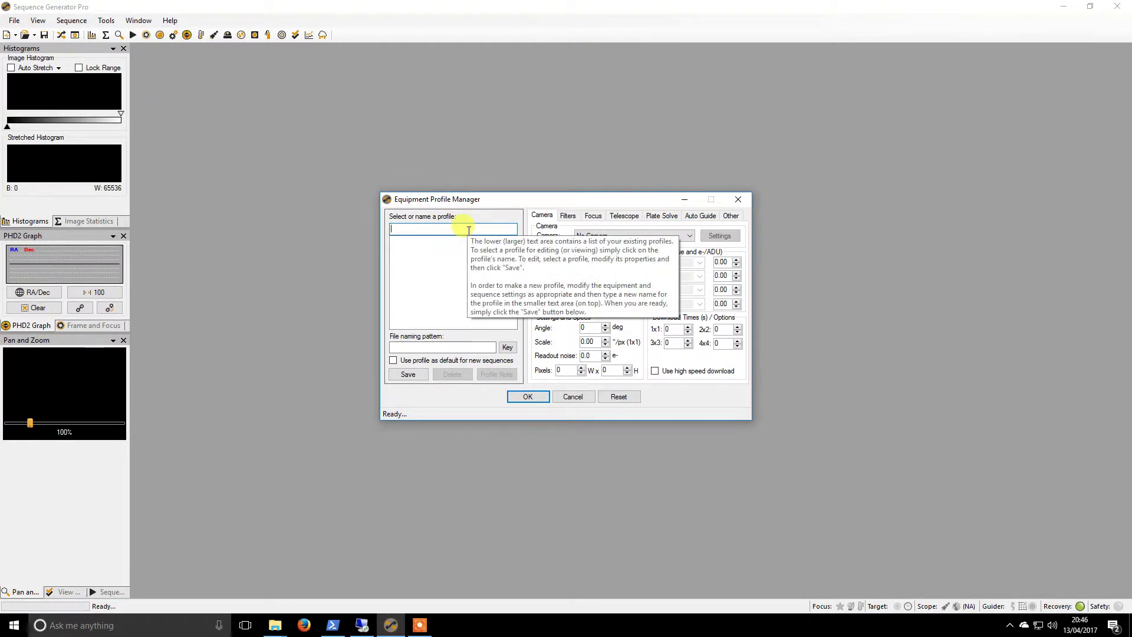
text(Nikon & Qua)
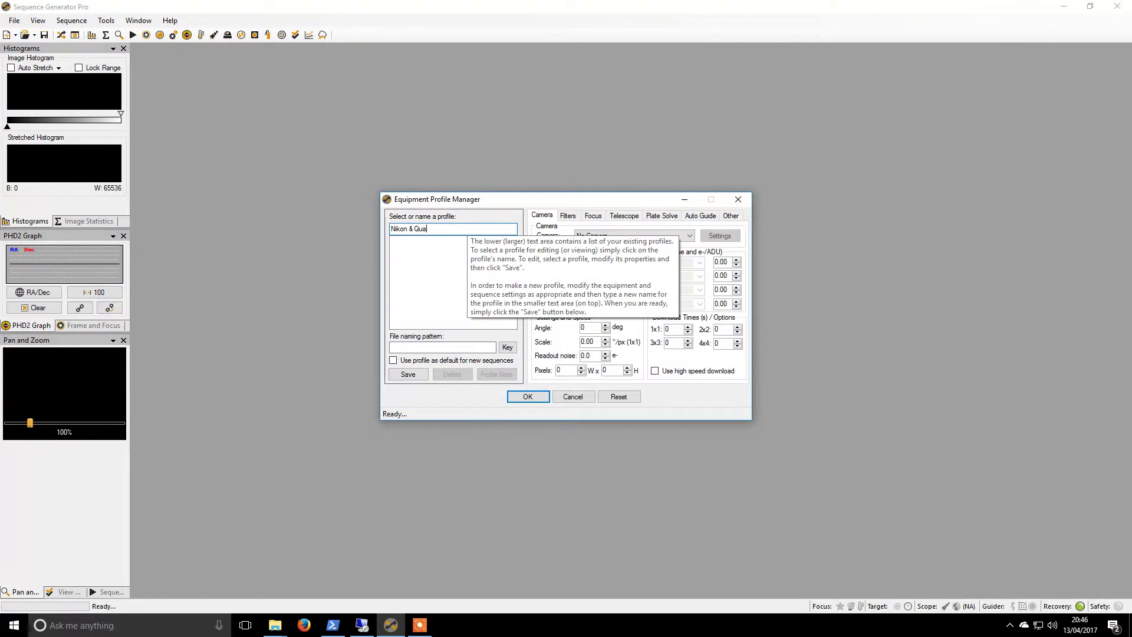
text(ttro)
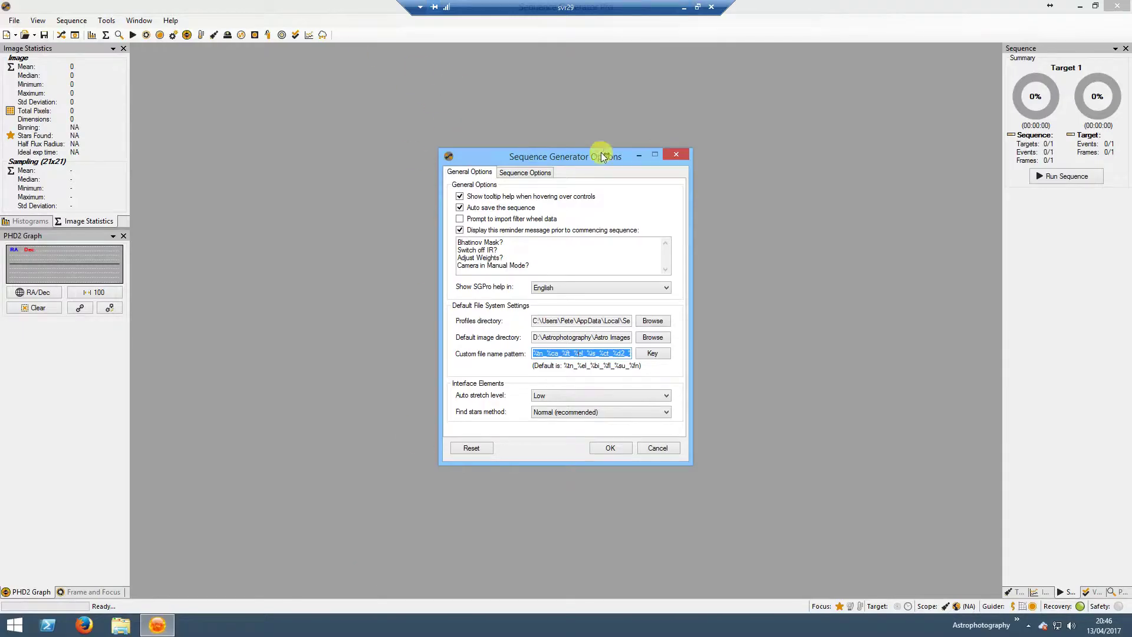
click(667, 154)
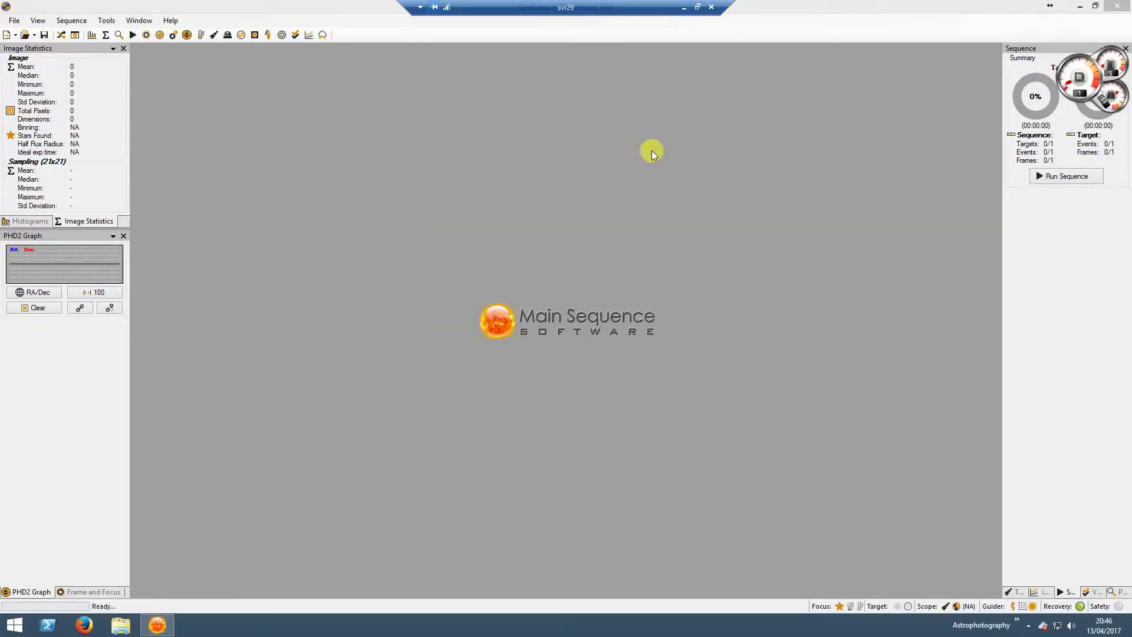
click(108, 21)
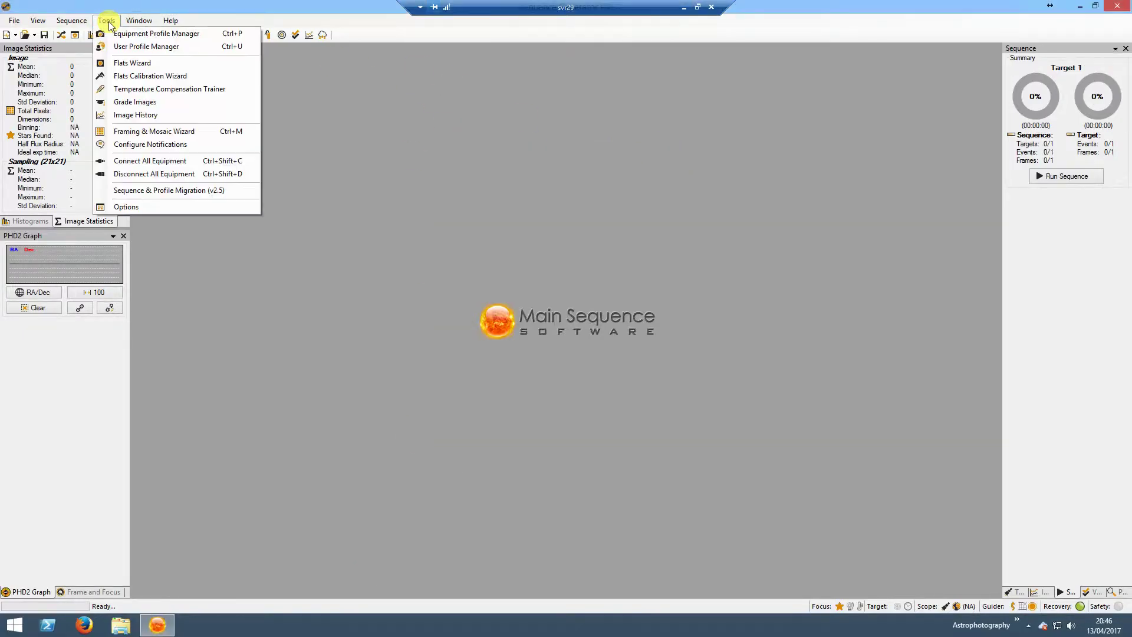
click(135, 34)
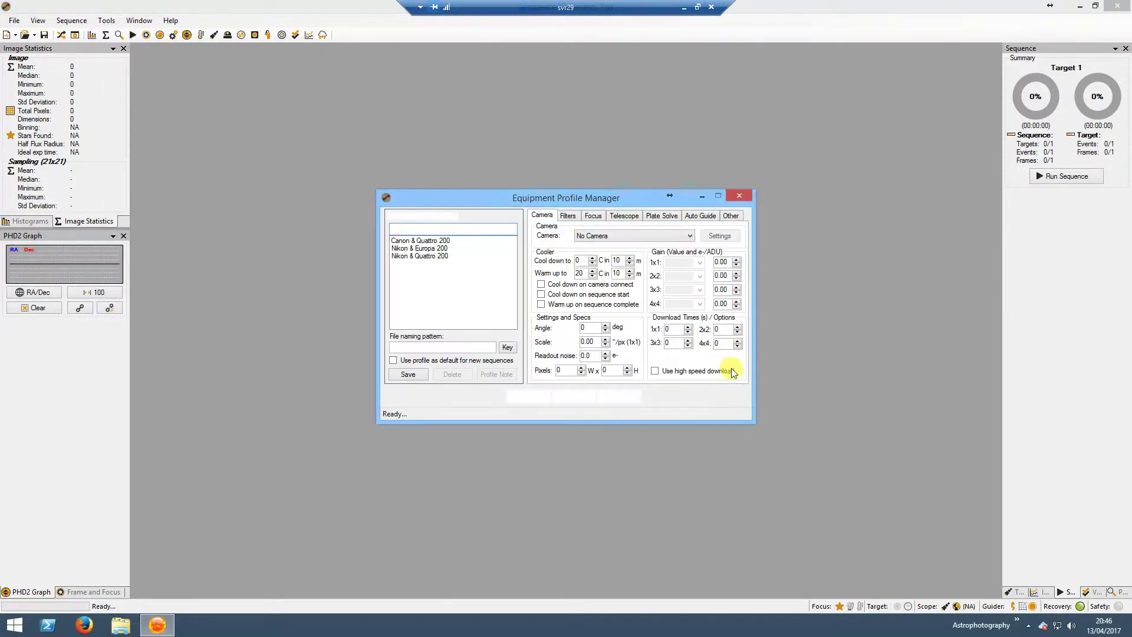
click(426, 256)
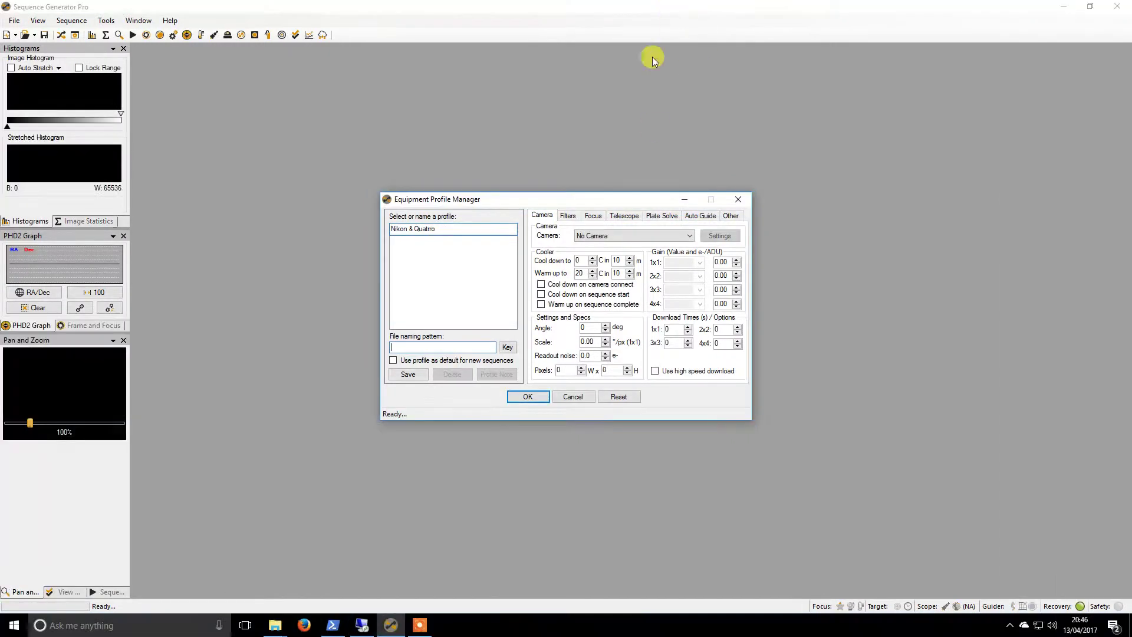
- Paste the file naming pattern, make the profile default for new sequences, and select the Nikon camera
text(%tn_%ca_%ft_%el_%is_%dt_%tm_%am)
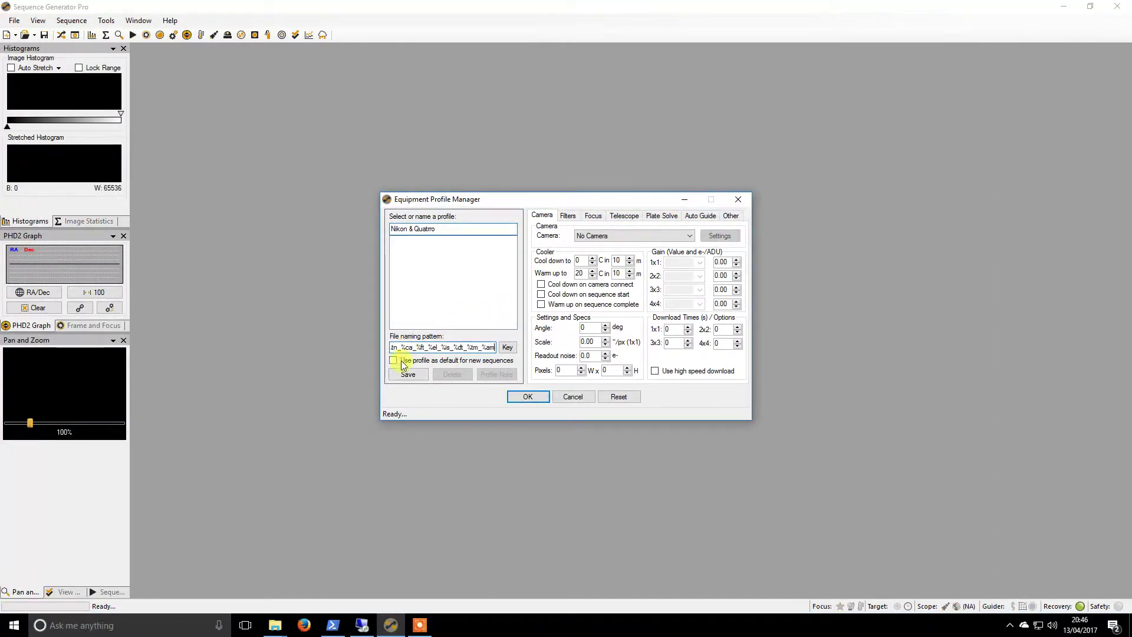
click(394, 362)
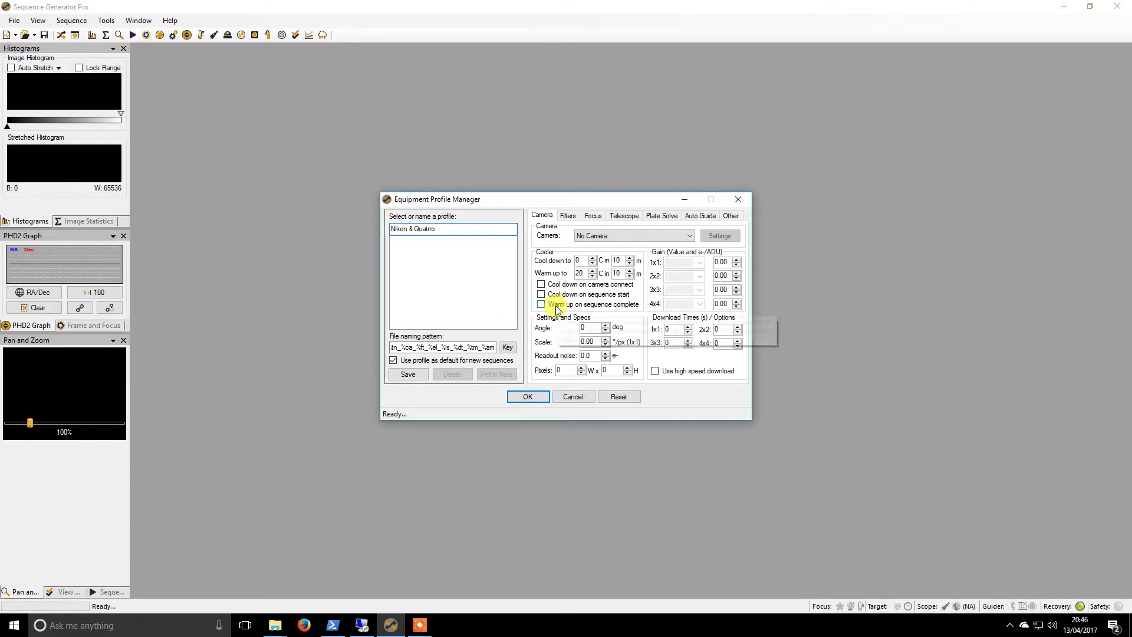
click(688, 236)
click(607, 287)
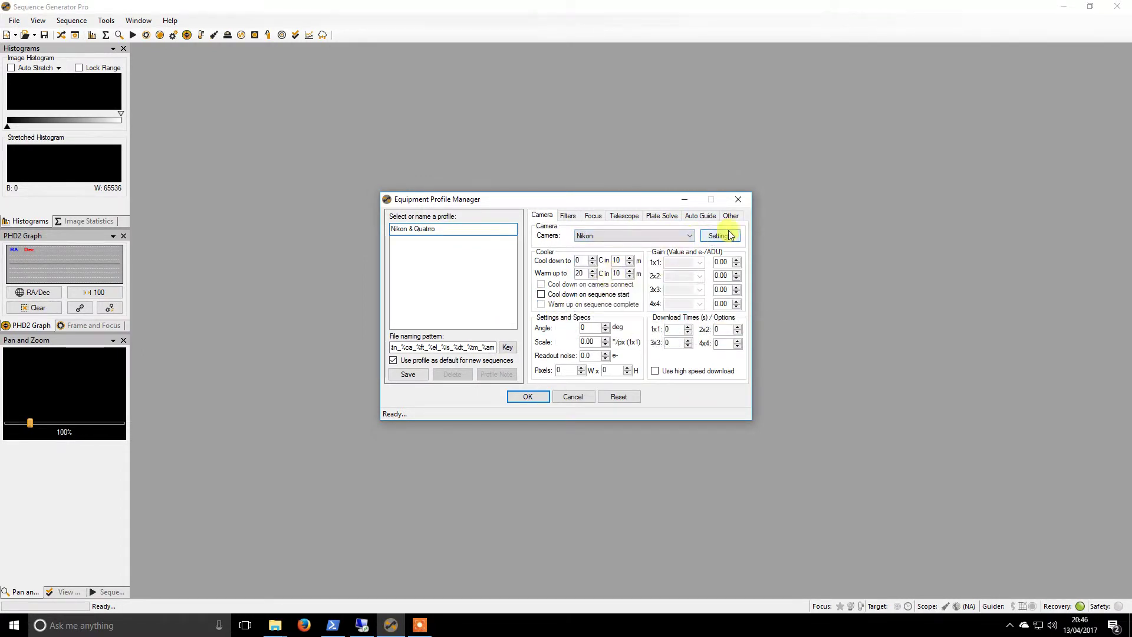
- Keep FITS as the image format in the Nikon camera settings and confirm them
click(727, 237)
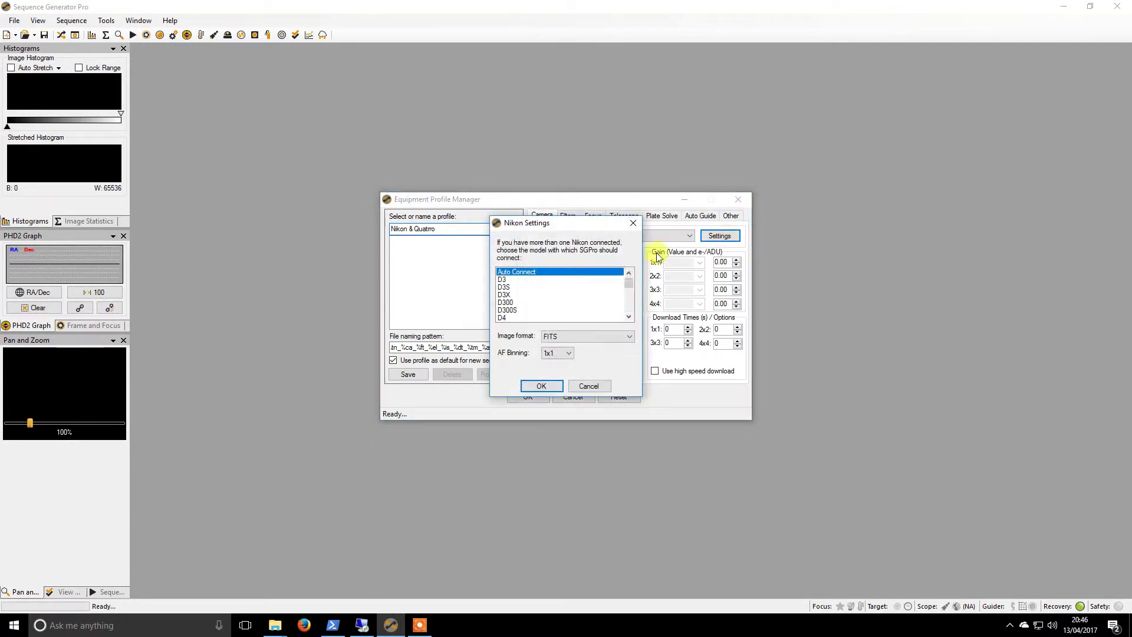
click(580, 338)
click(509, 361)
click(552, 386)
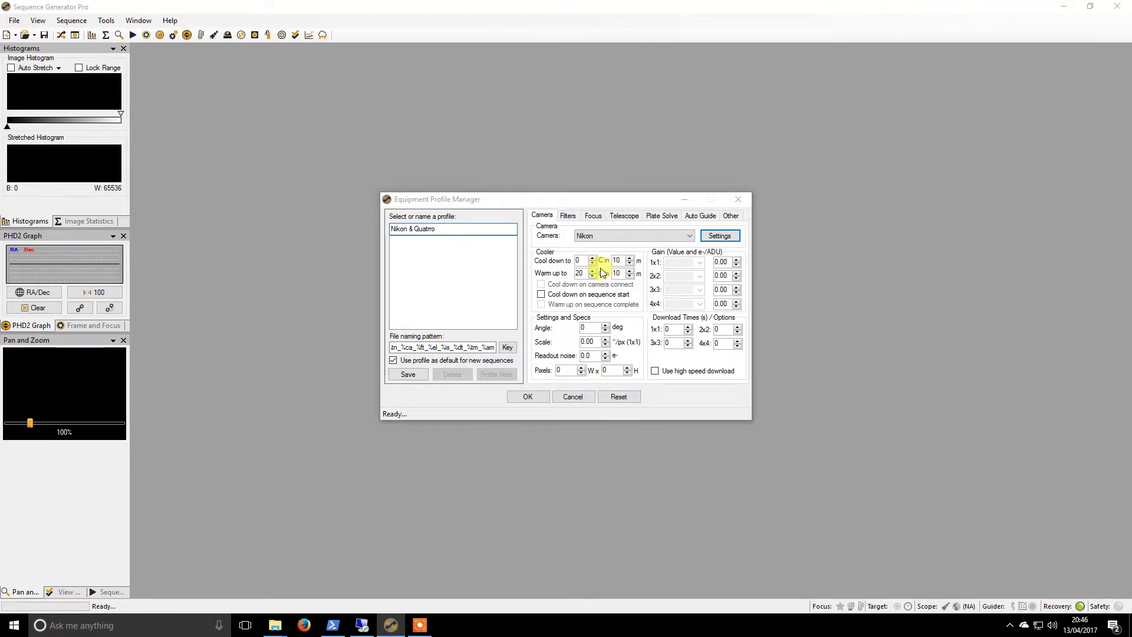
- Set the image scale to 1.01 and the readout noise to 2.0
click(590, 343)
double_click(589, 343)
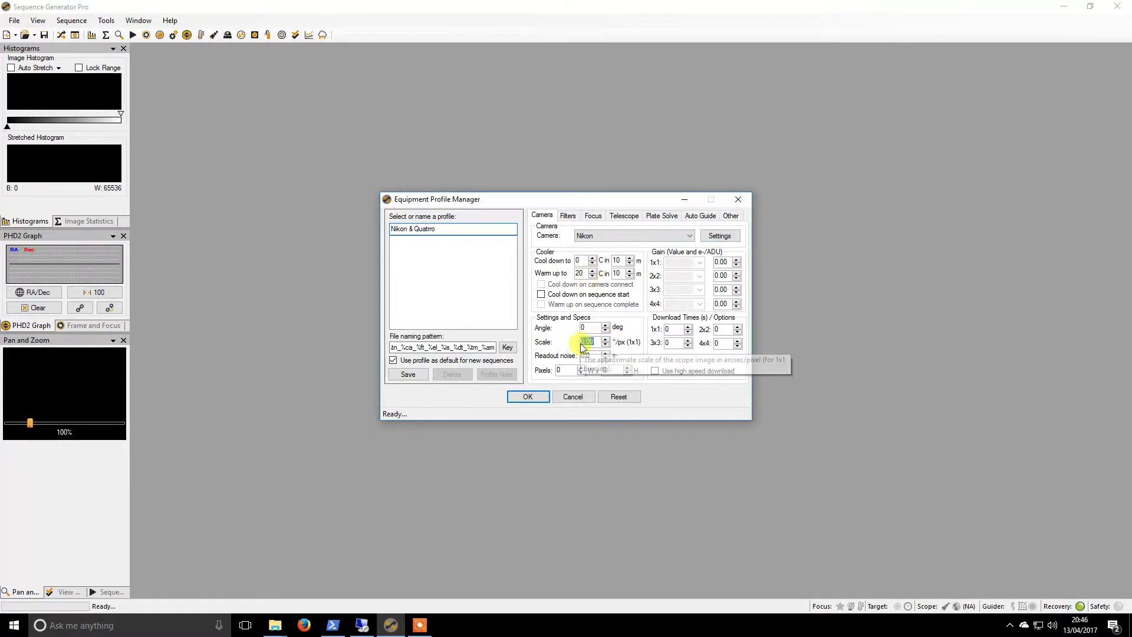
text(1)
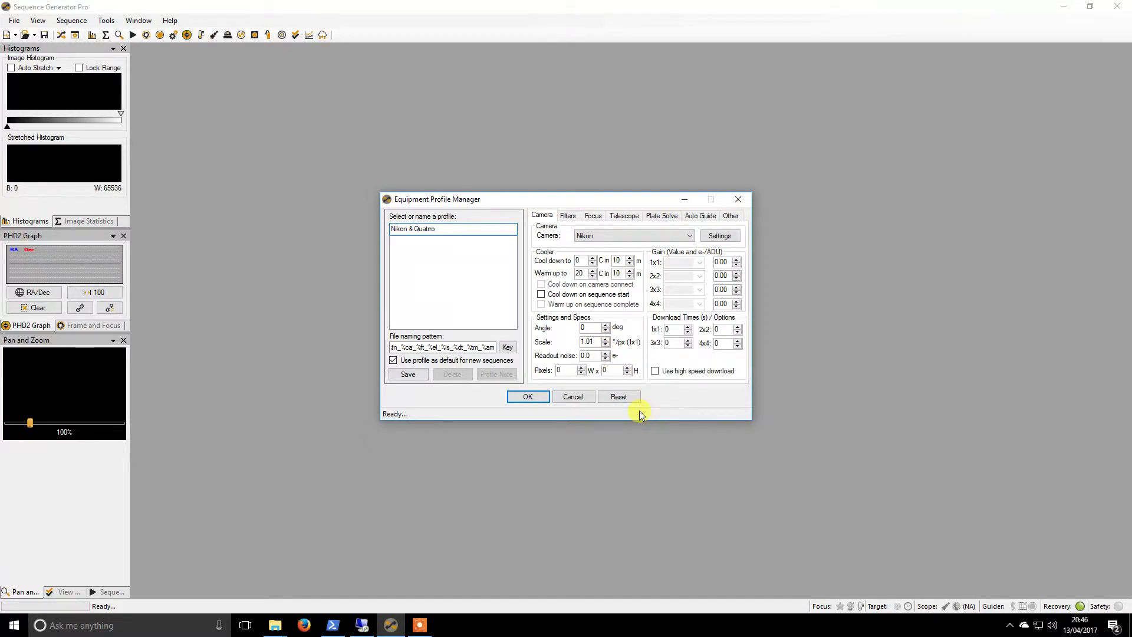
double_click(588, 356)
text(2)
key(Tab)
- Enter 6000×4000 pixels and a 1x1 gain of 0.91, then save the profile
text(600)
key(Tab)
double_click(718, 263)
text(0.91)
key(Tab)
click(411, 376)
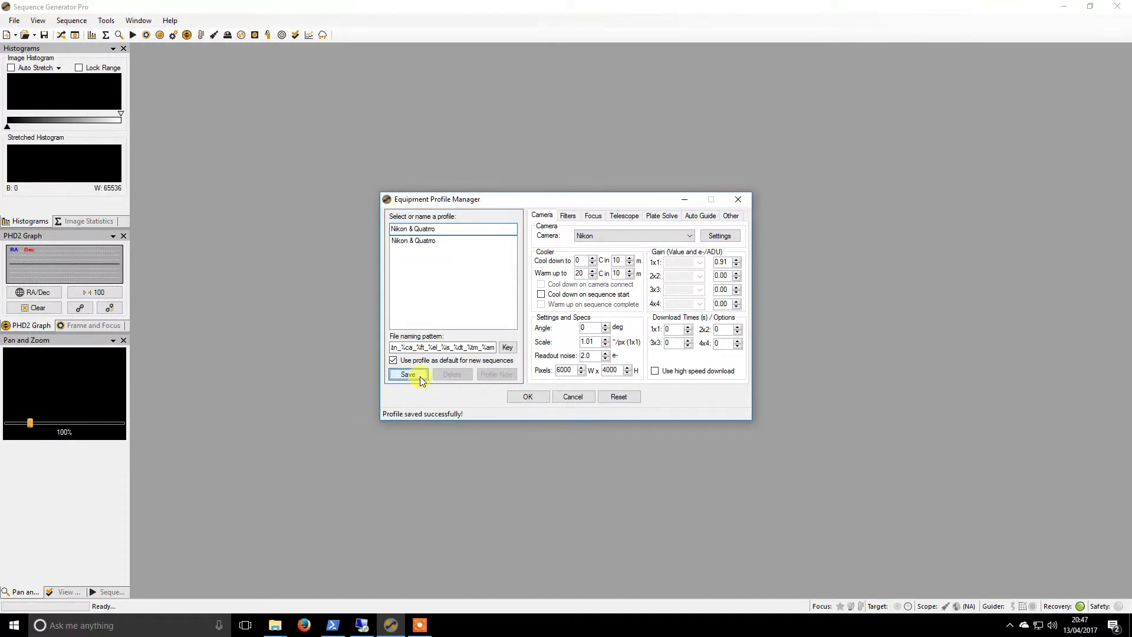
- Select the Moonlite DRO Focuser Driver as the profile's focuser
click(568, 217)
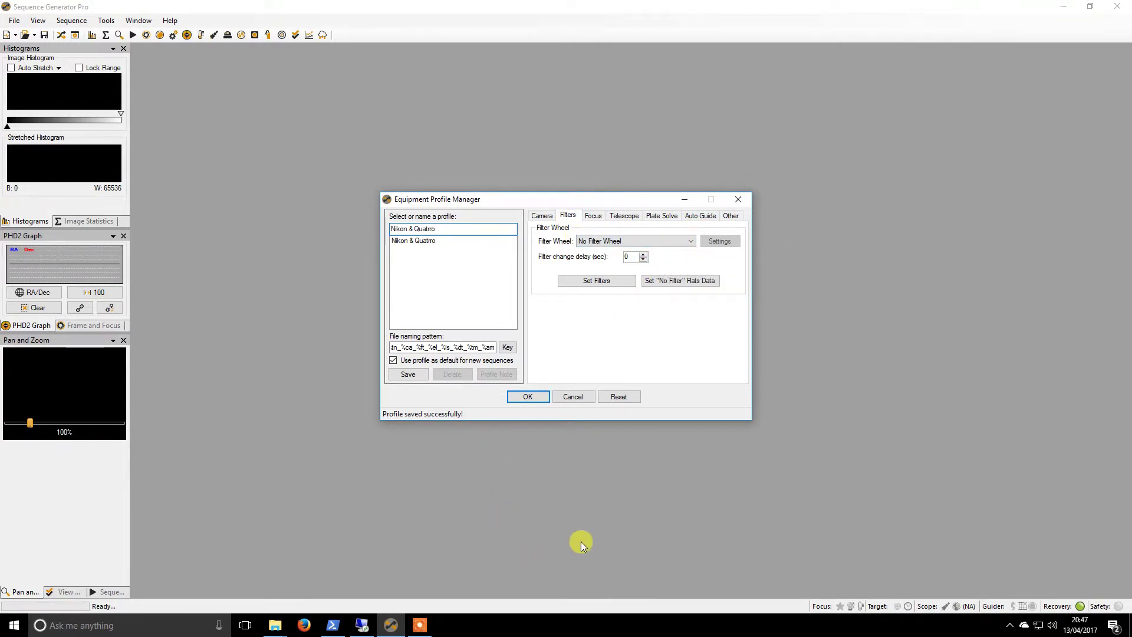
click(594, 217)
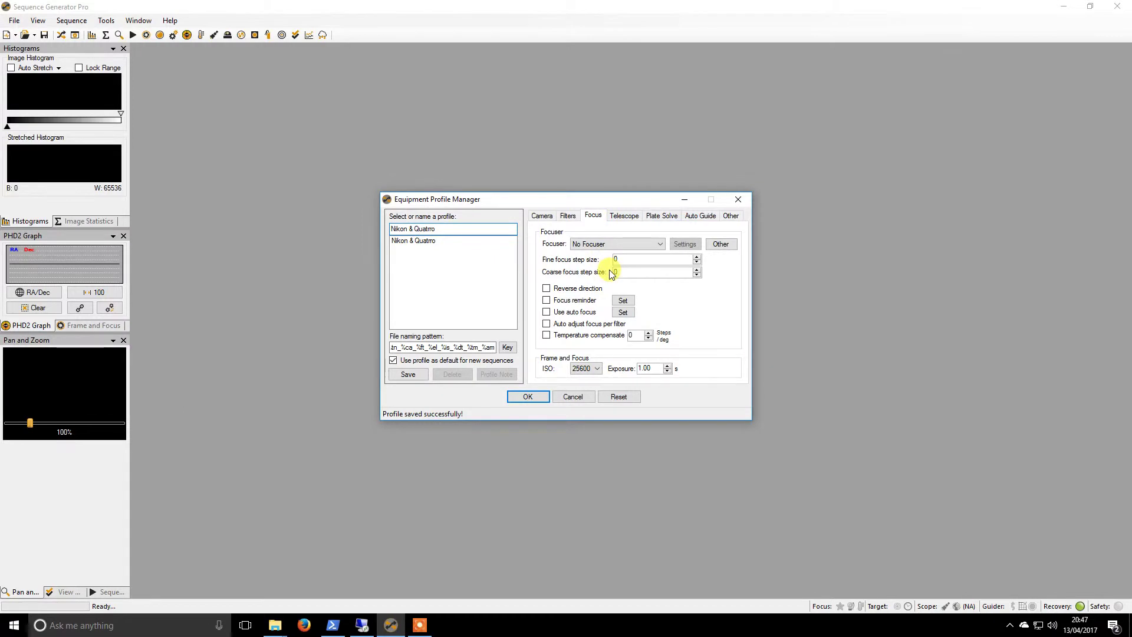
click(646, 244)
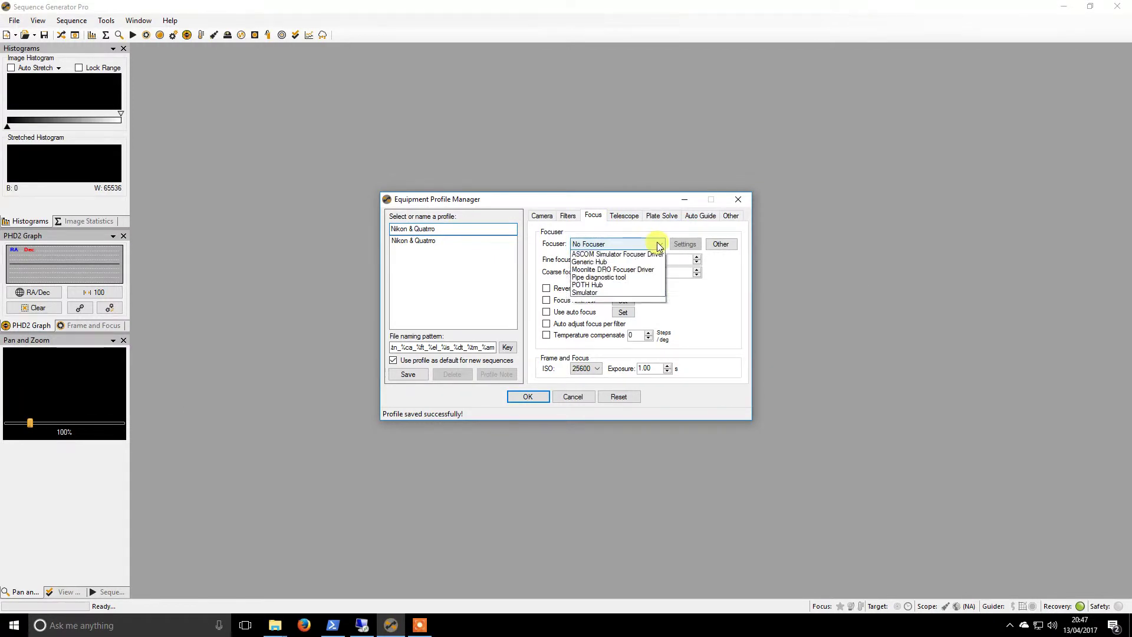
click(635, 277)
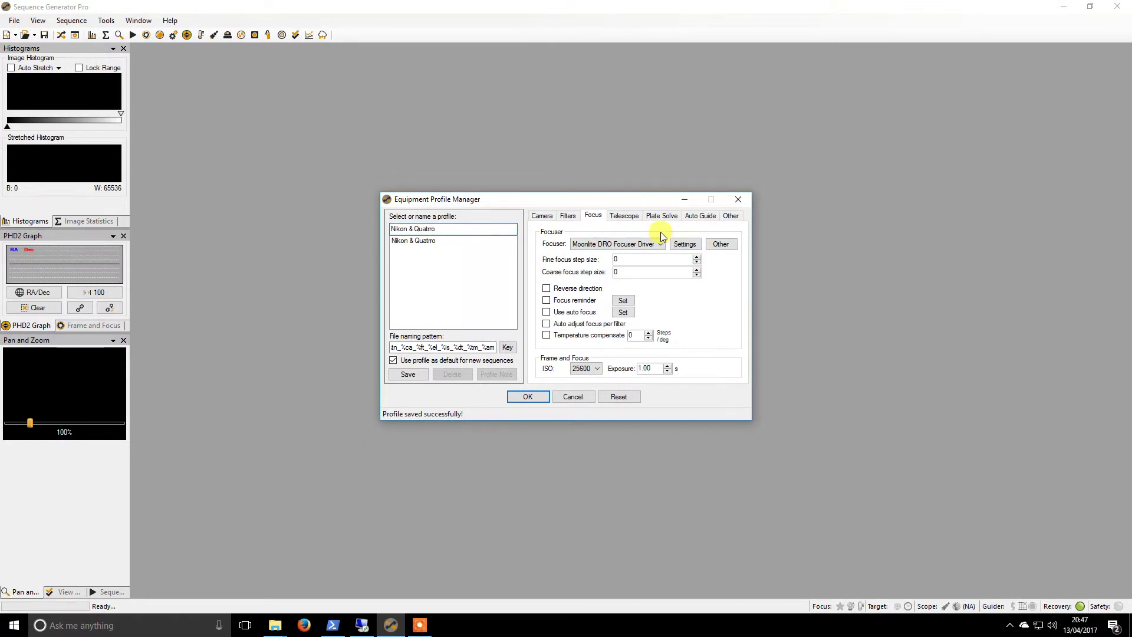
- Set the fine focus step size to 10 and the coarse step size to 100
double_click(643, 260)
text(10)
double_click(625, 272)
text(10)
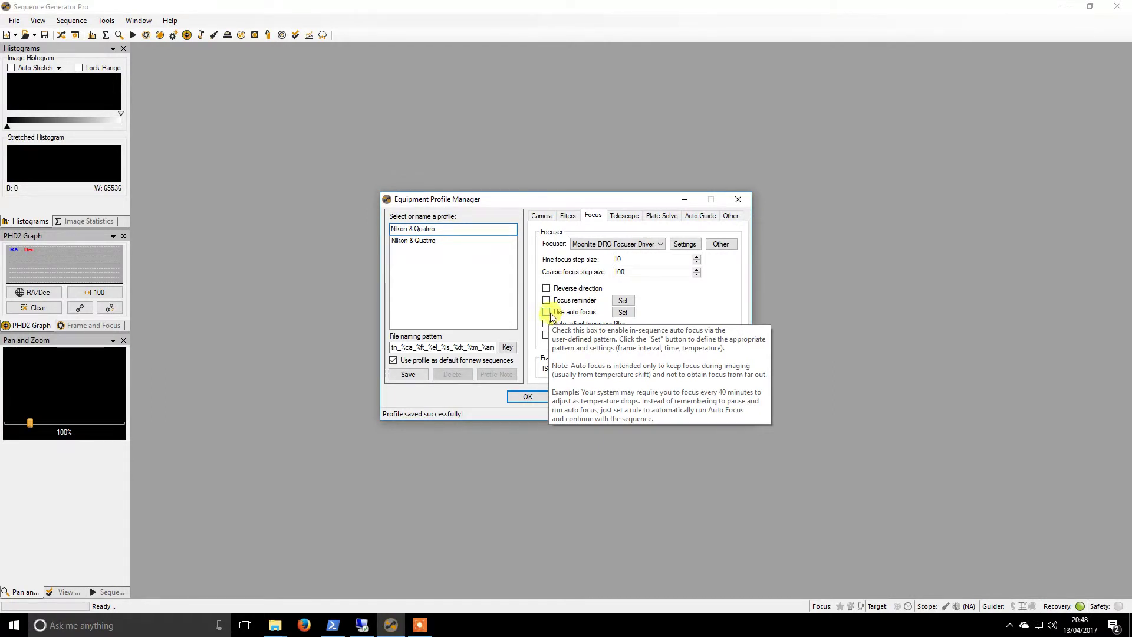
- Enable auto focus during sequences, running on a fixed 30-minute interval
click(546, 312)
click(623, 312)
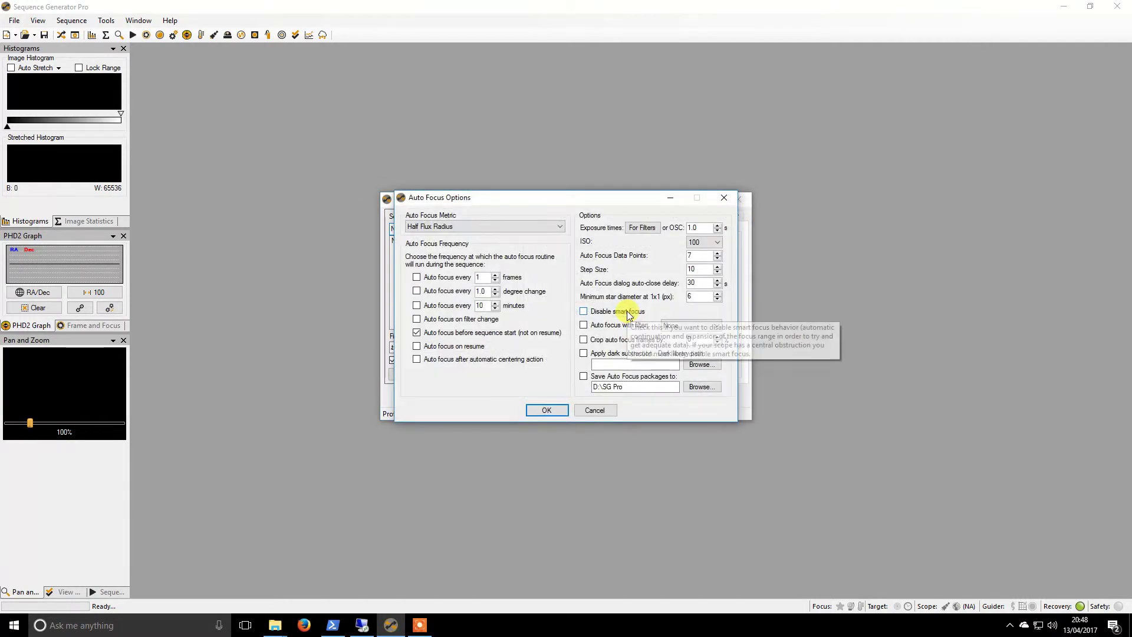
click(417, 306)
double_click(480, 305)
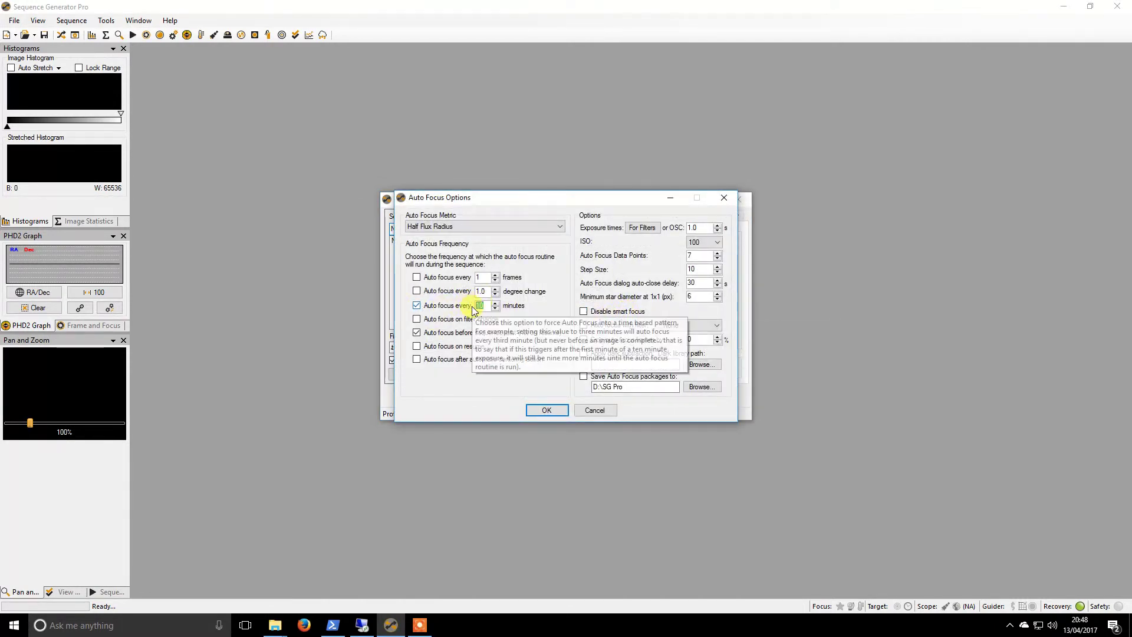
text(30)
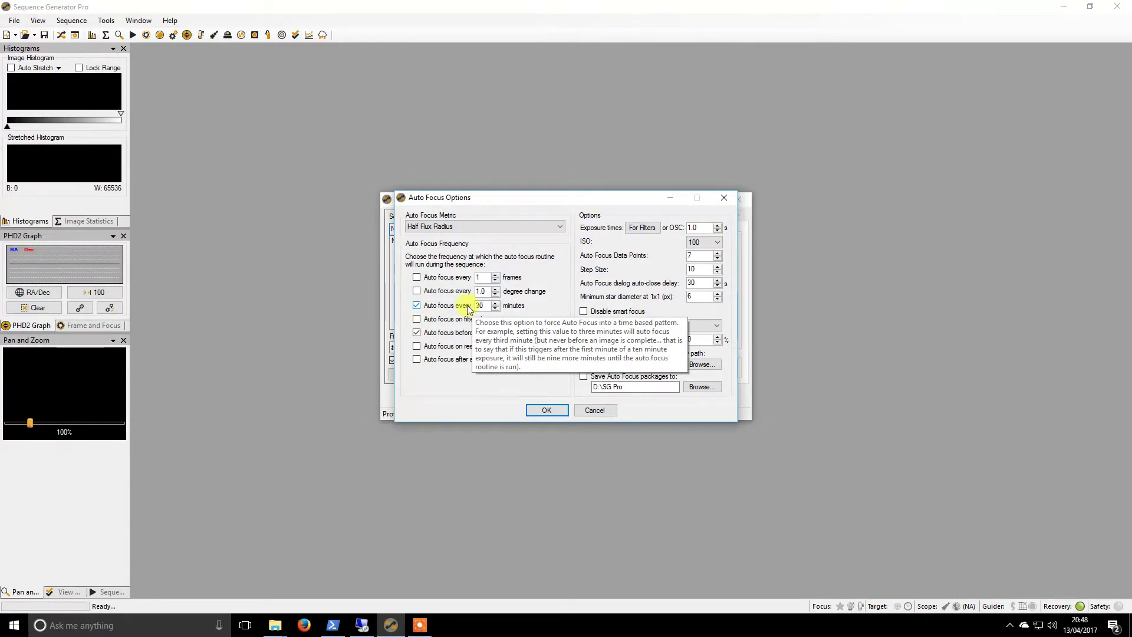
- Drop the OSC exposure time's decimal, choose ISO 1600, accept the options and save the profile
click(702, 227)
key(BackSpace)
key(BackSpace)
click(717, 241)
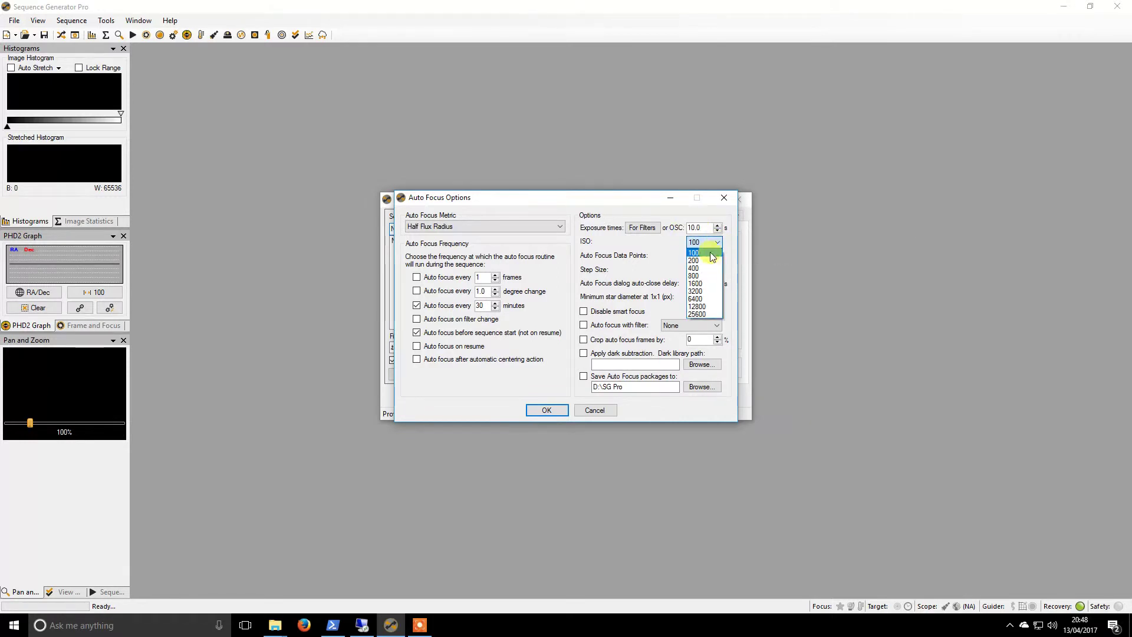
click(699, 283)
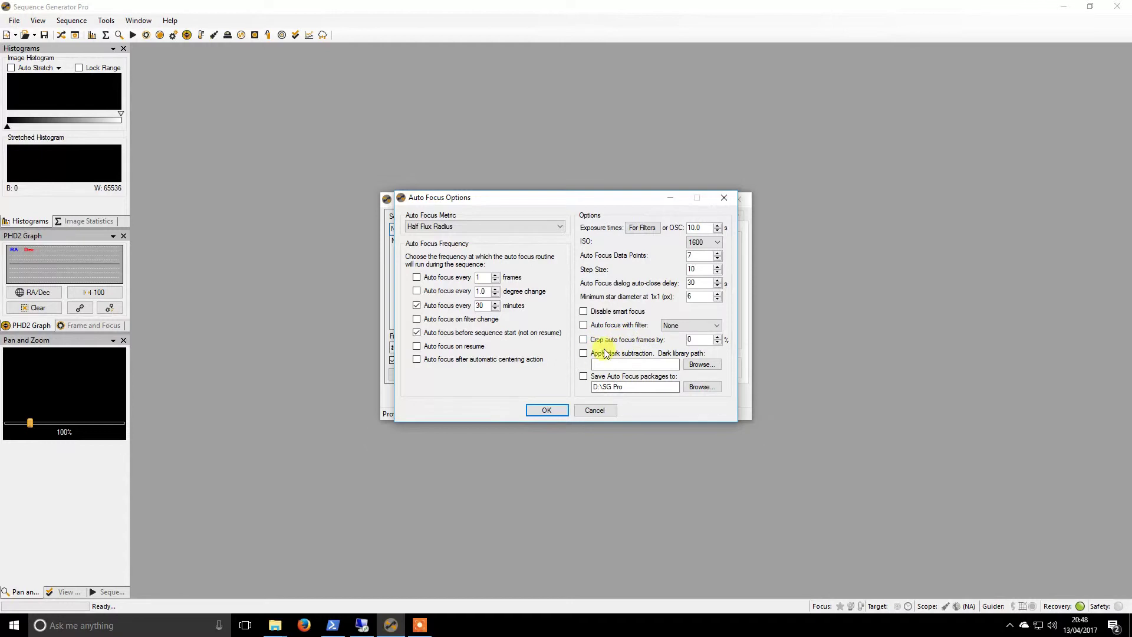
click(546, 410)
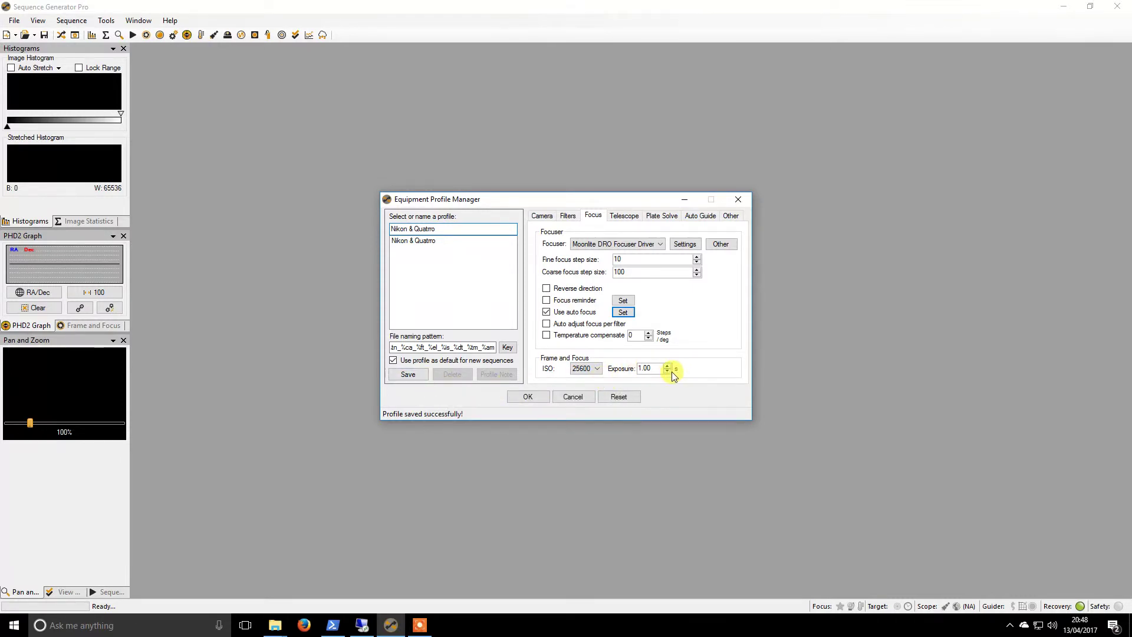
click(398, 377)
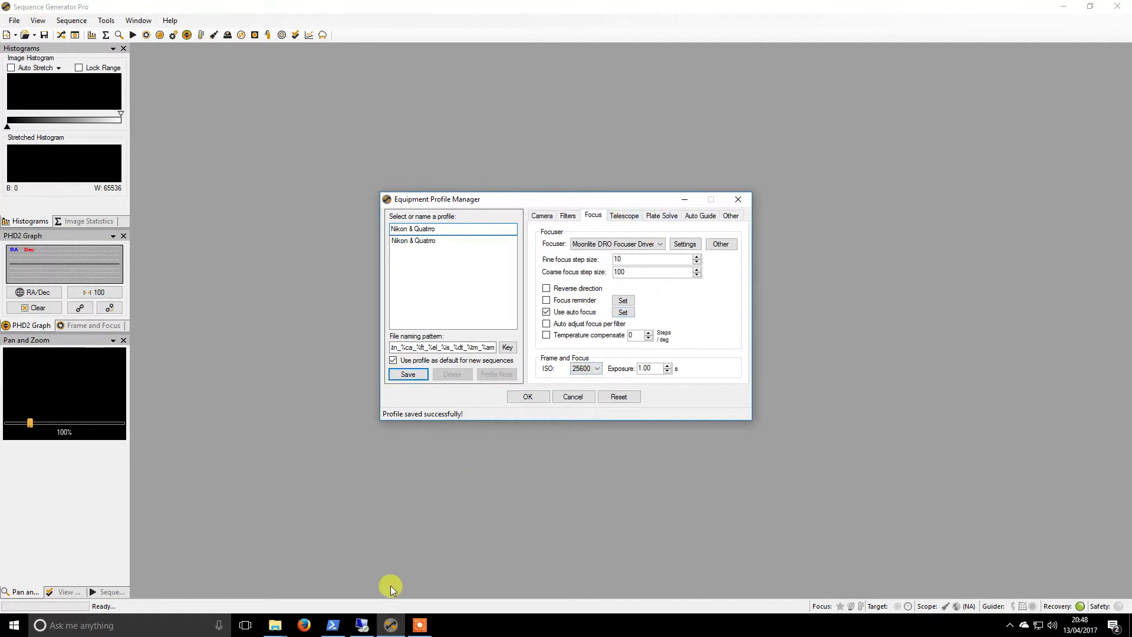
- On the remote machine, review the old profile's Moonlite focuser setup and display its auto focus options
click(362, 625)
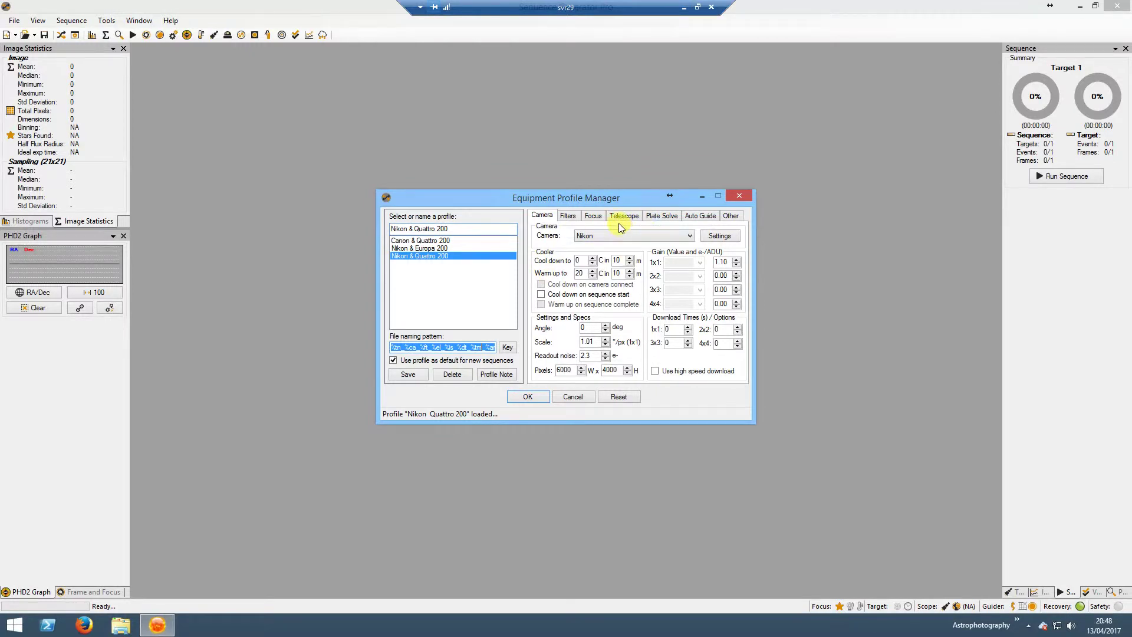
click(594, 216)
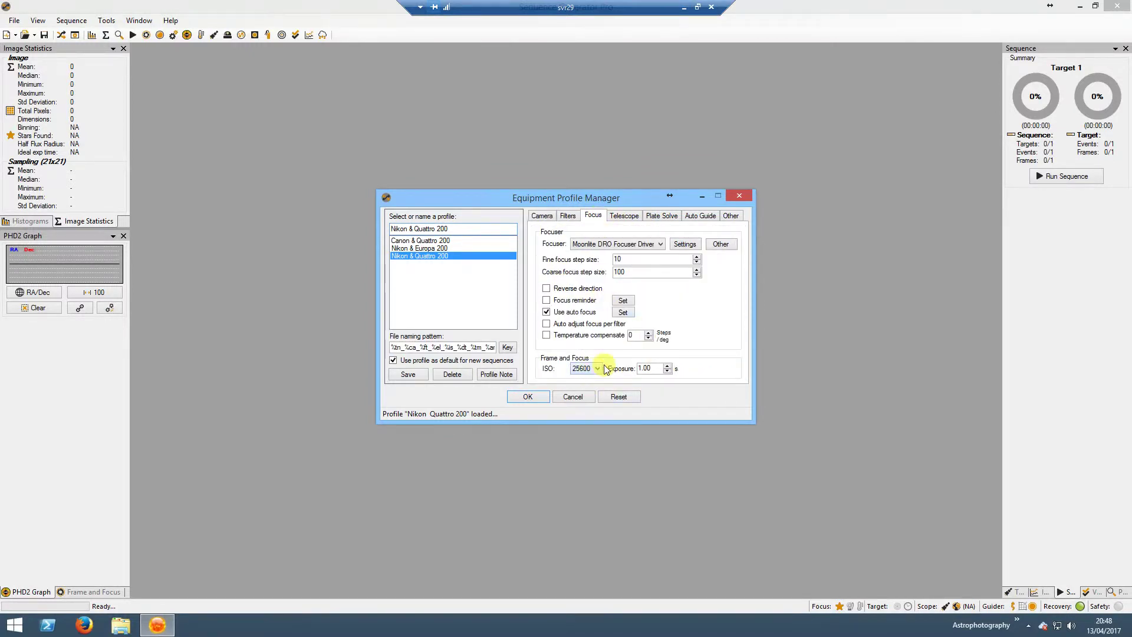
click(677, 249)
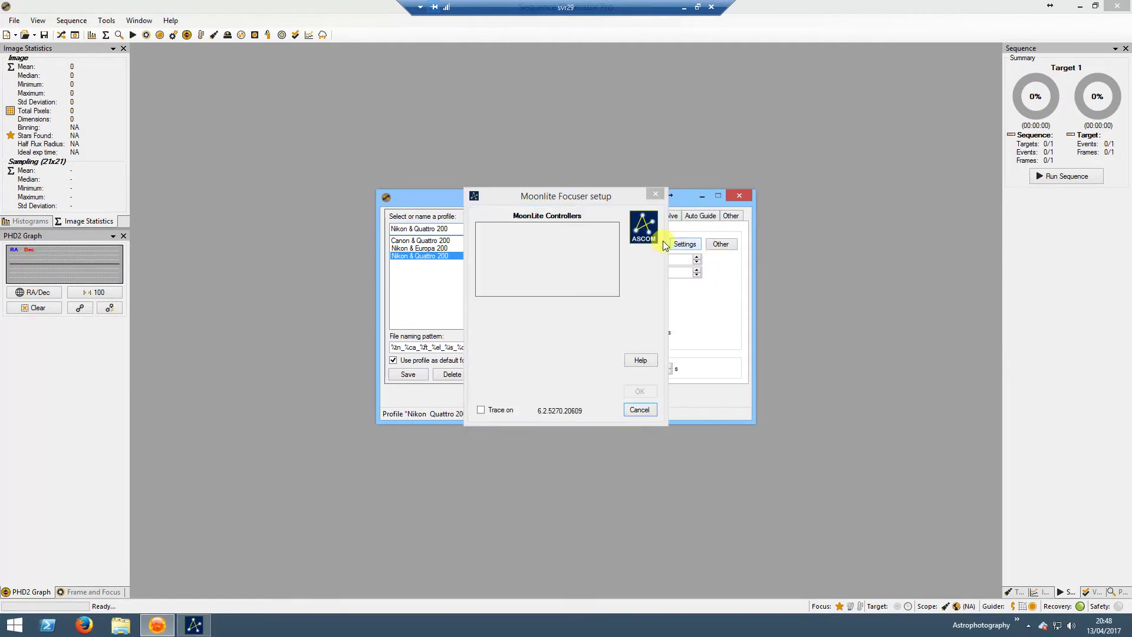
click(646, 409)
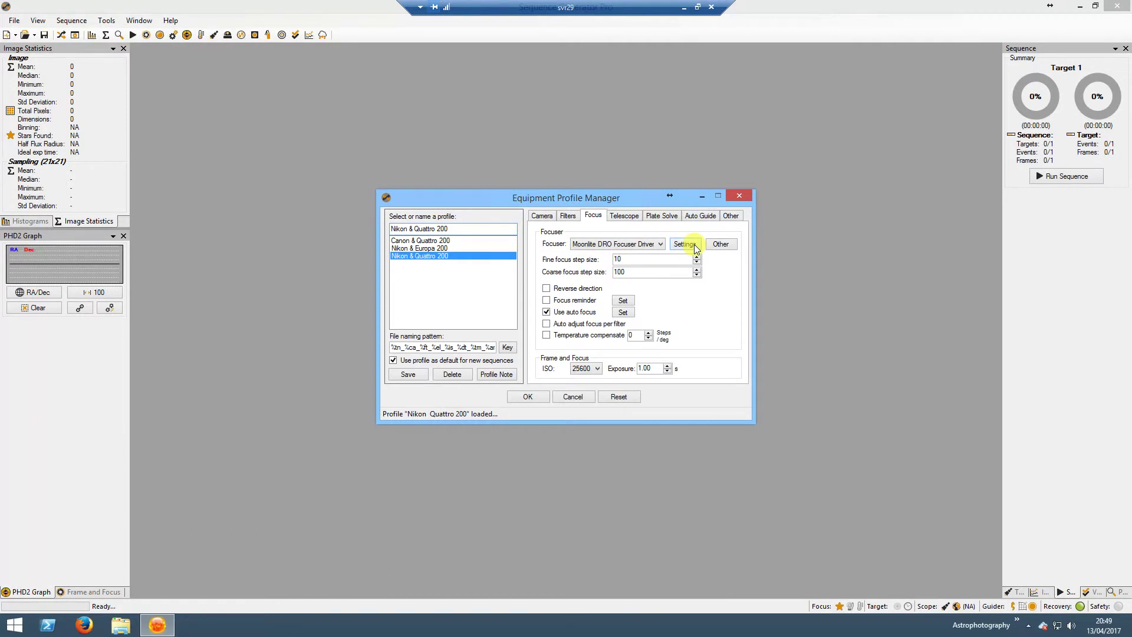
click(695, 244)
click(643, 410)
click(622, 312)
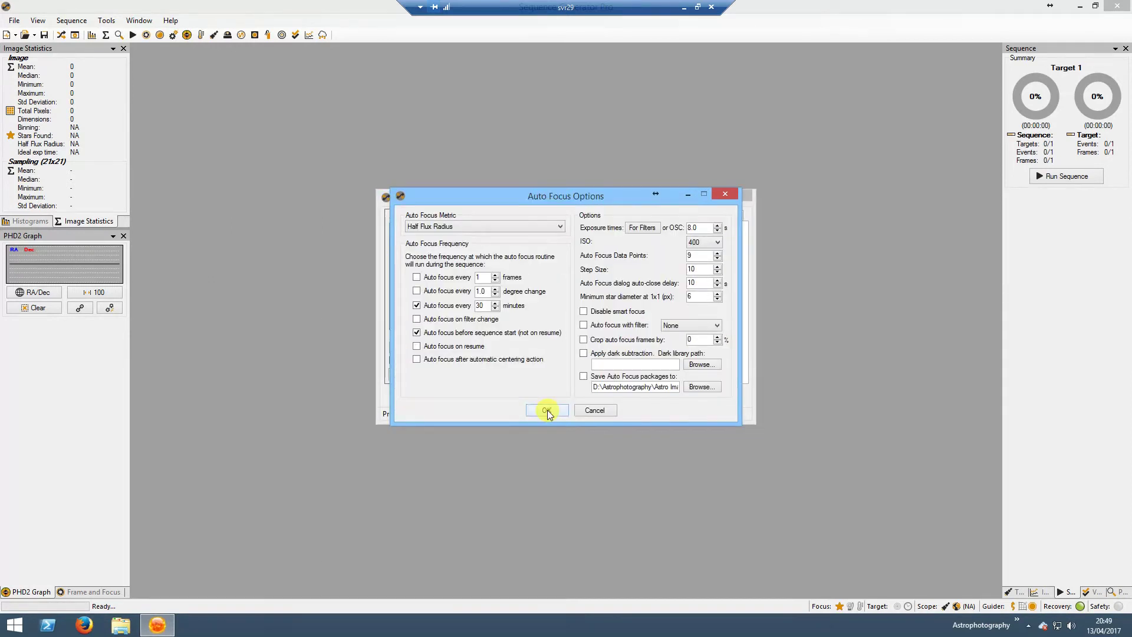
drag(586, 197, 531, 201)
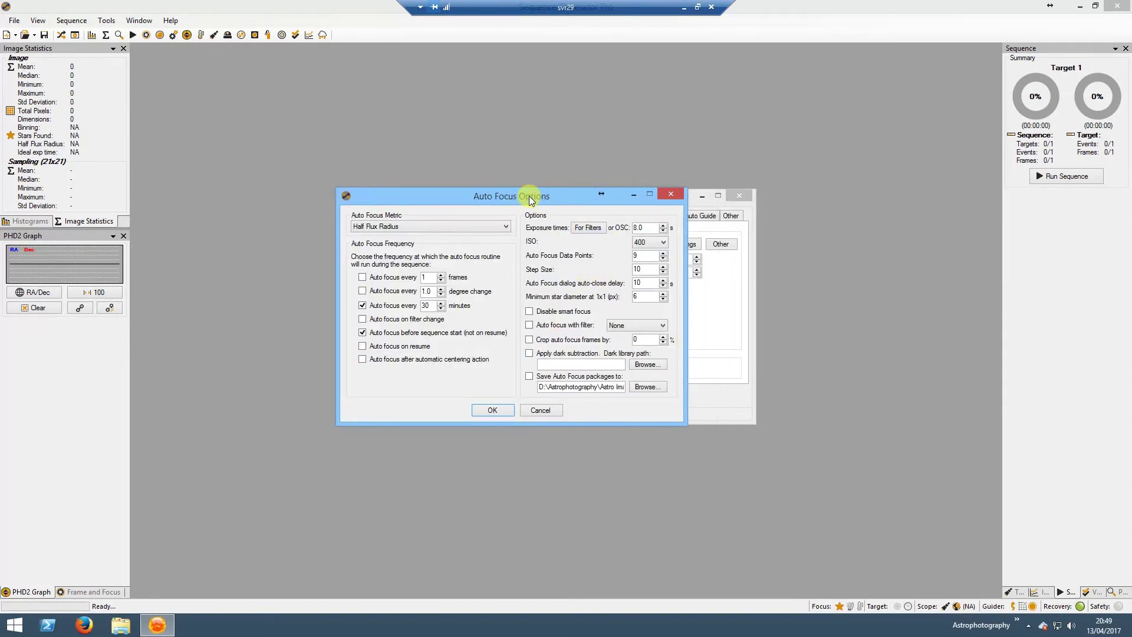
- Launch Snipping Tool and snip the old profile's Auto Focus Options window
key(super)
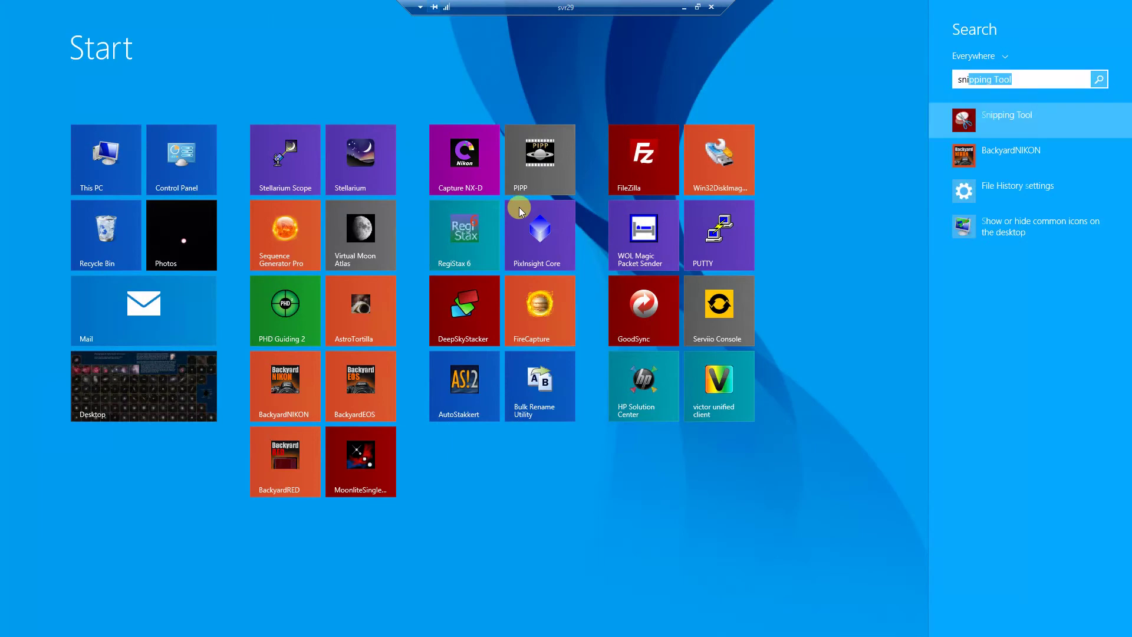
key(Return)
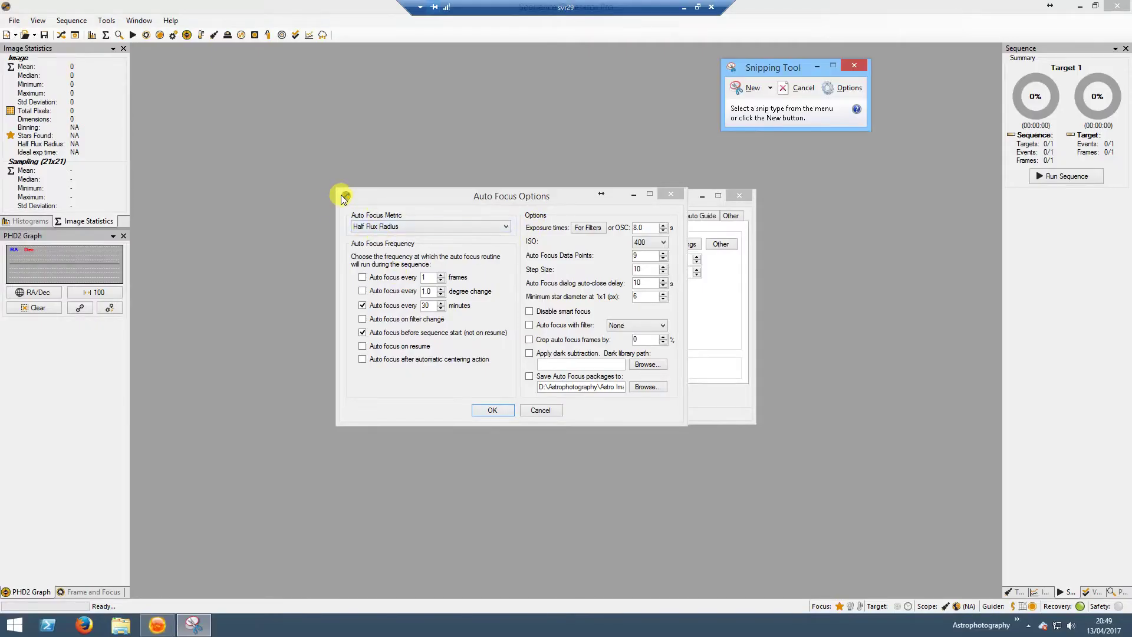
key(ctrl+n)
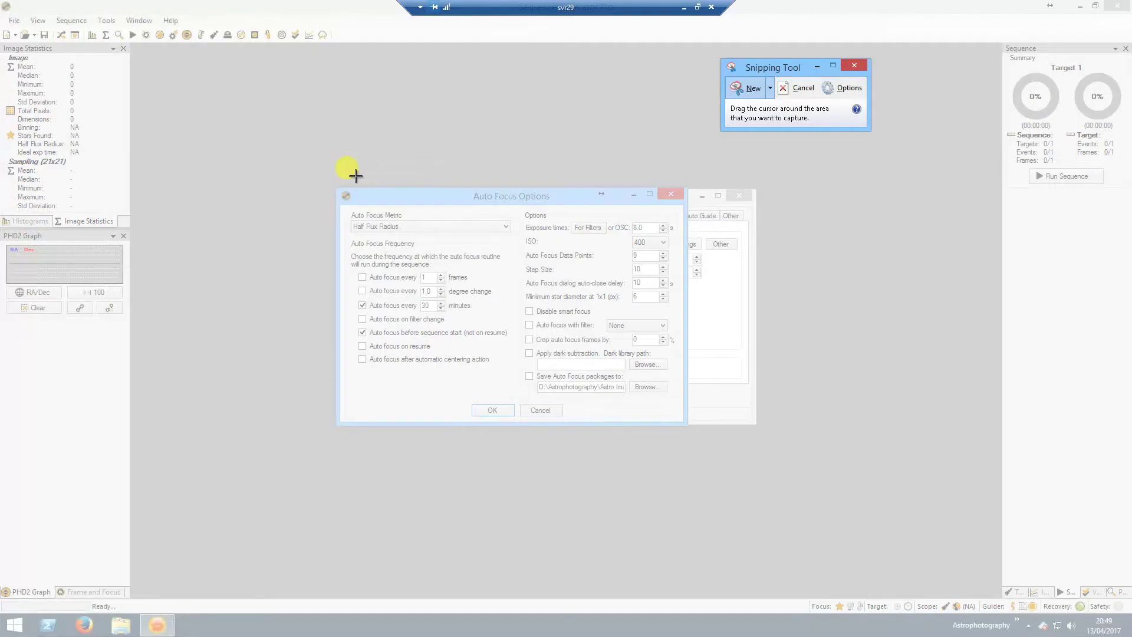
drag(335, 185, 688, 426)
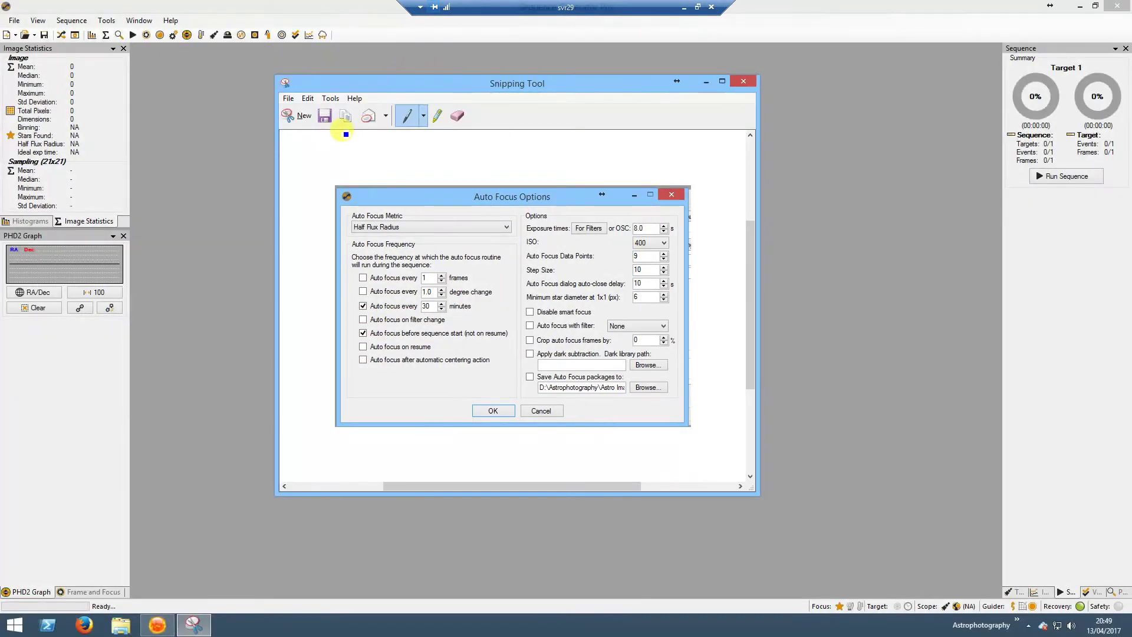
- Close the remote desktop session and launch Paint
click(714, 7)
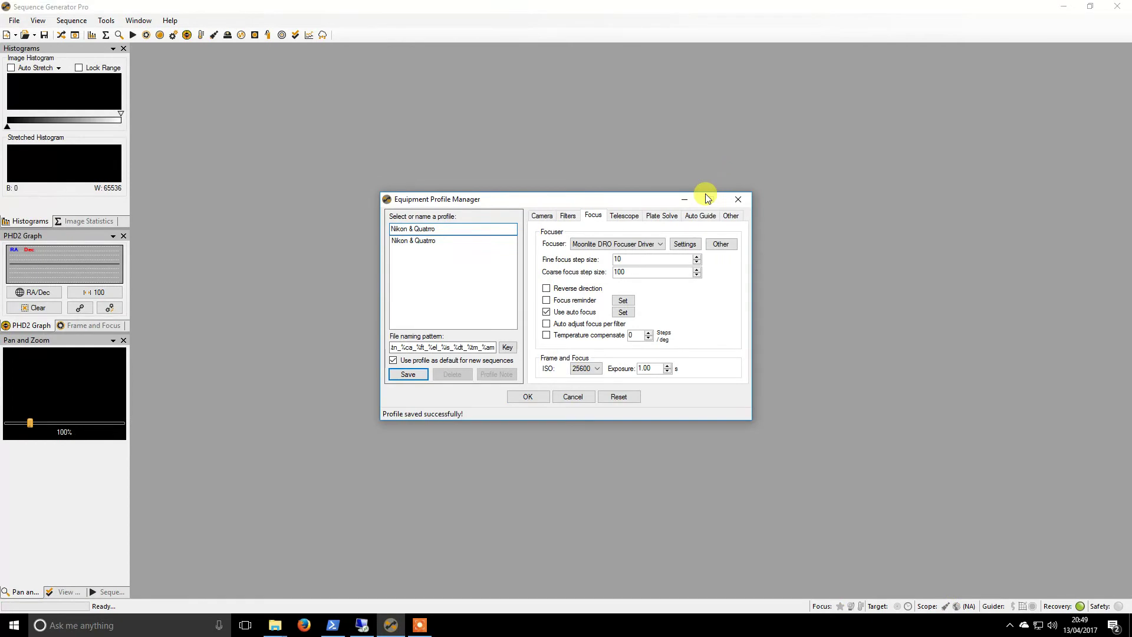
key(super)
text(paint)
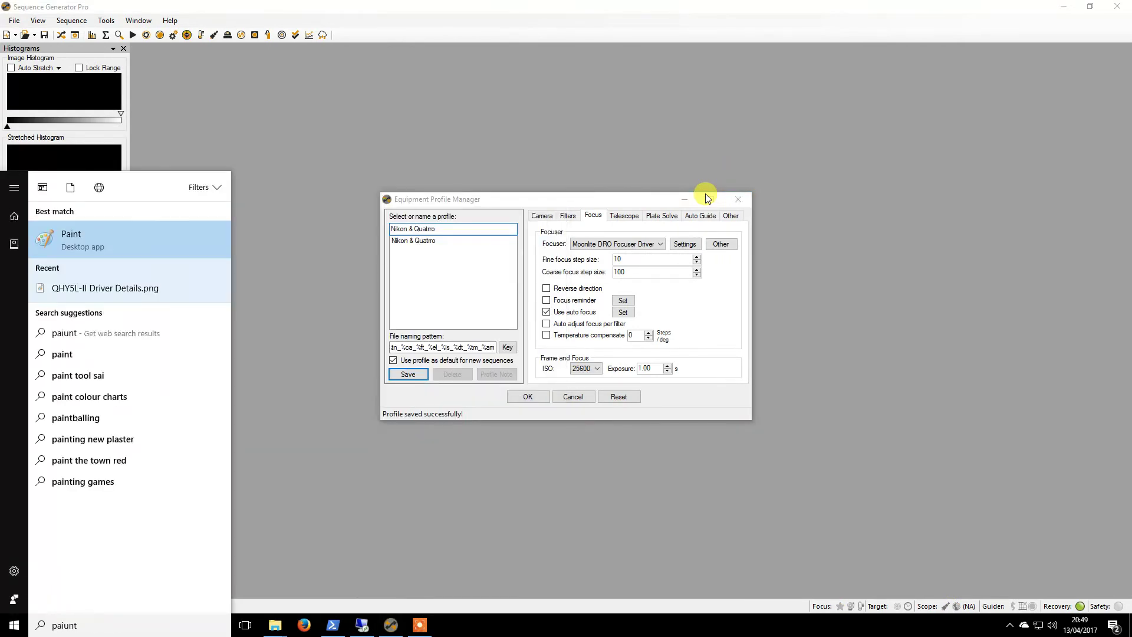
key(Return)
- Paste the snip into Paint cropped to fit, dock Paint left, and bring Sequence Generator Pro forward
key(ctrl+v)
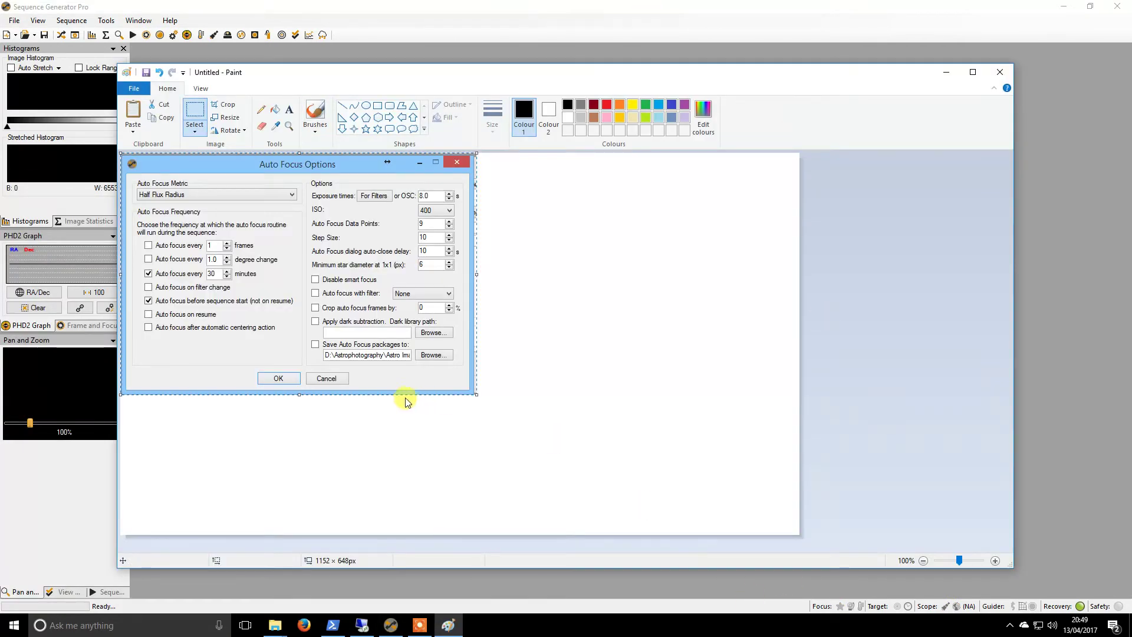
click(236, 108)
key(super+Left)
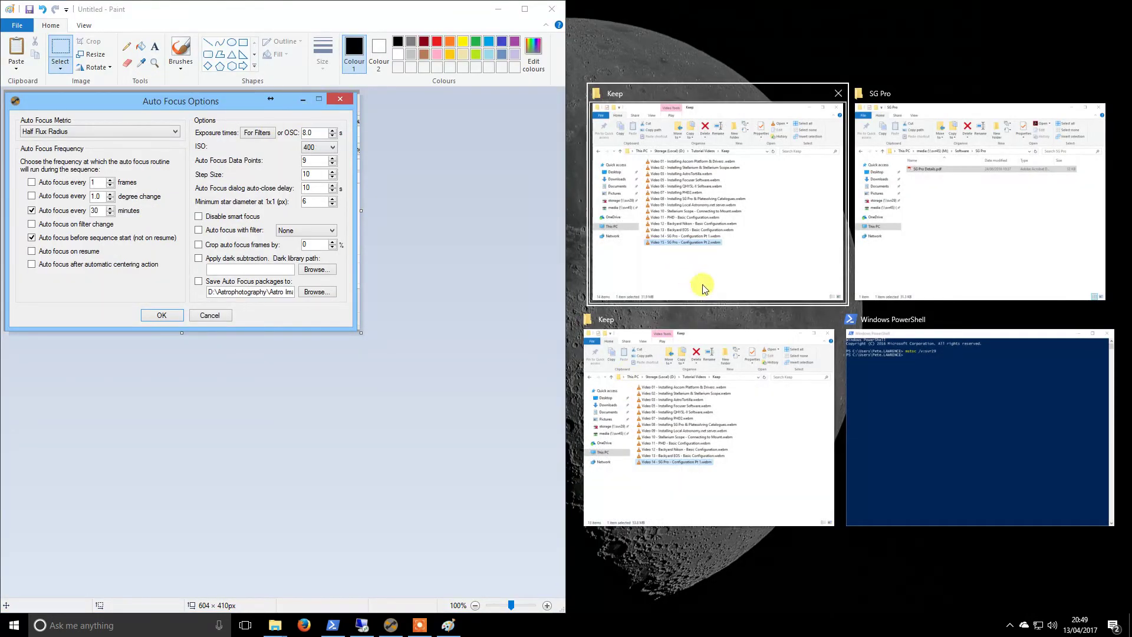
click(390, 625)
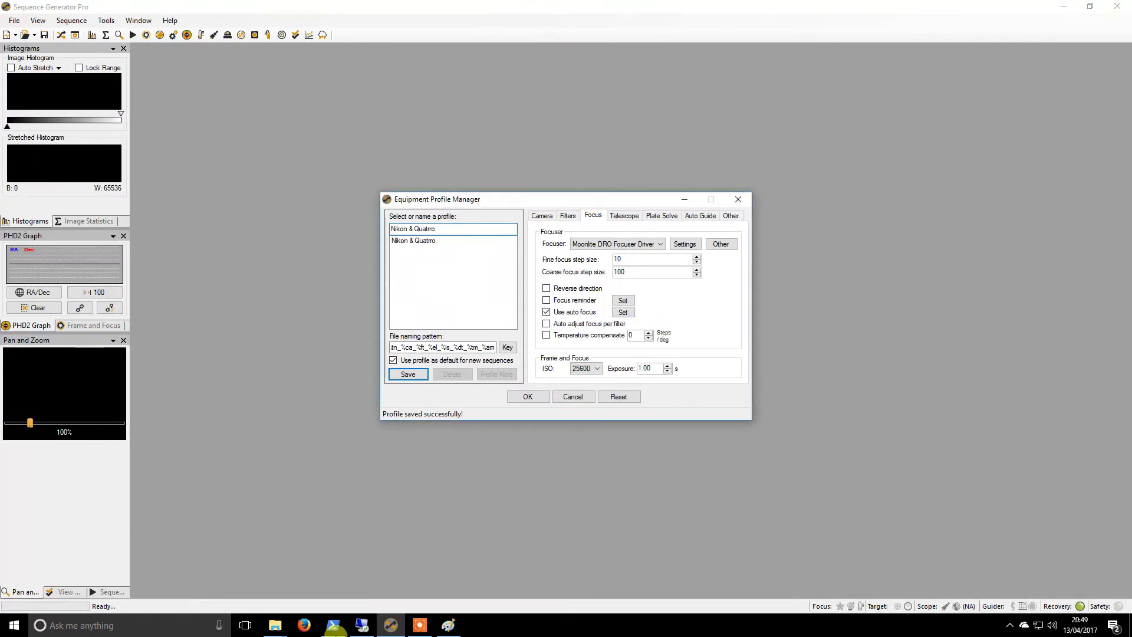
- In the new profile's auto focus options, enter an 8 s OSC exposure and ISO 400
mouse_move(450, 629)
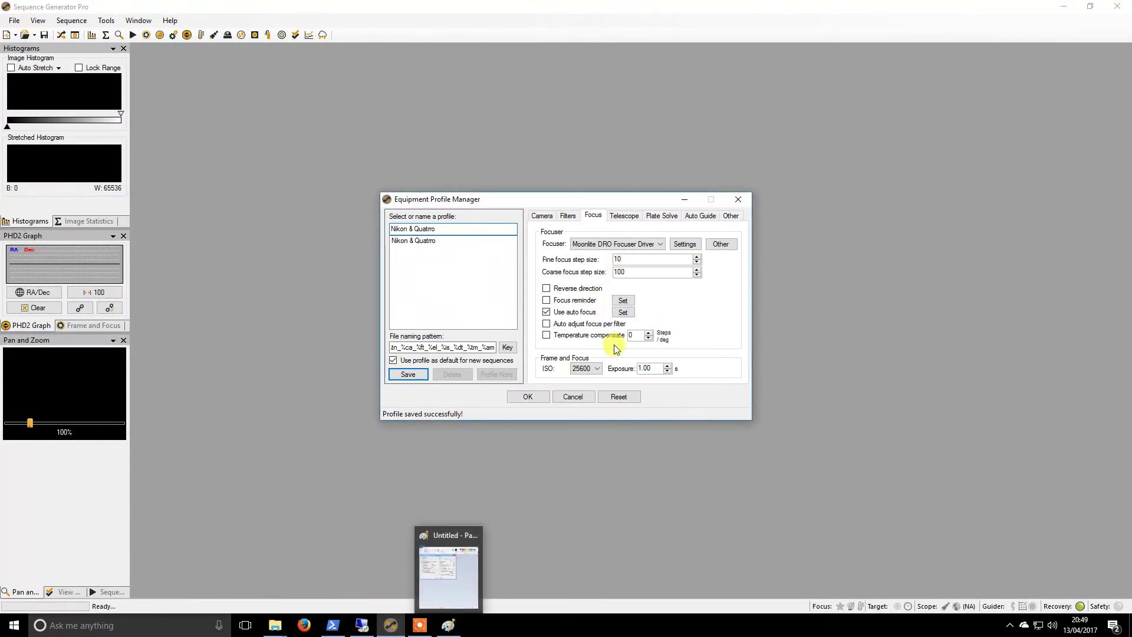
click(623, 312)
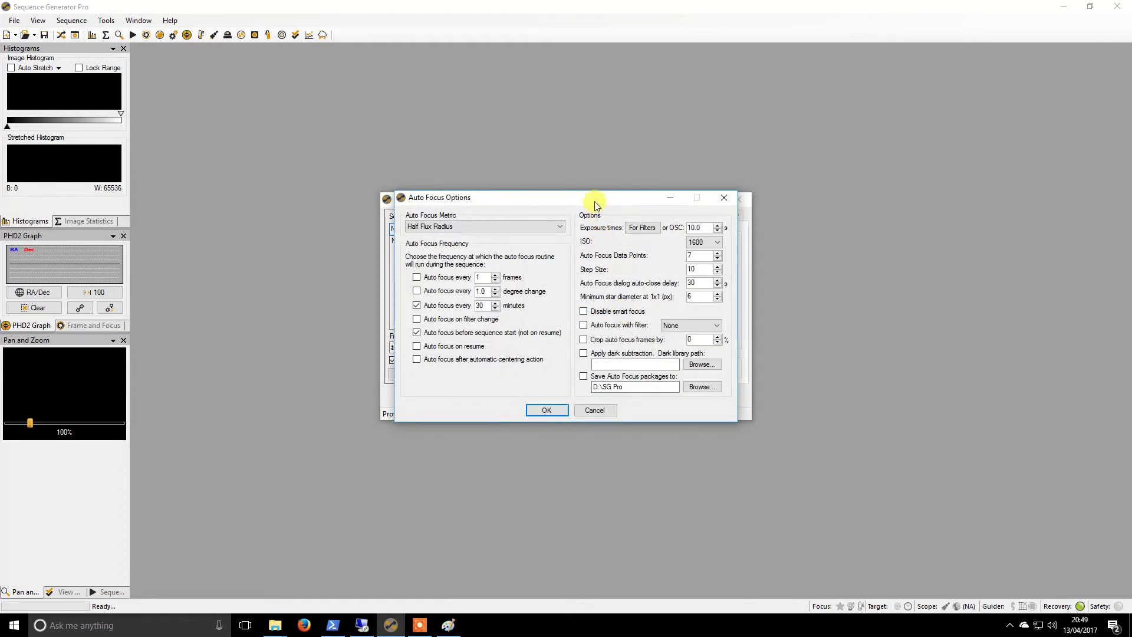
drag(596, 197, 836, 146)
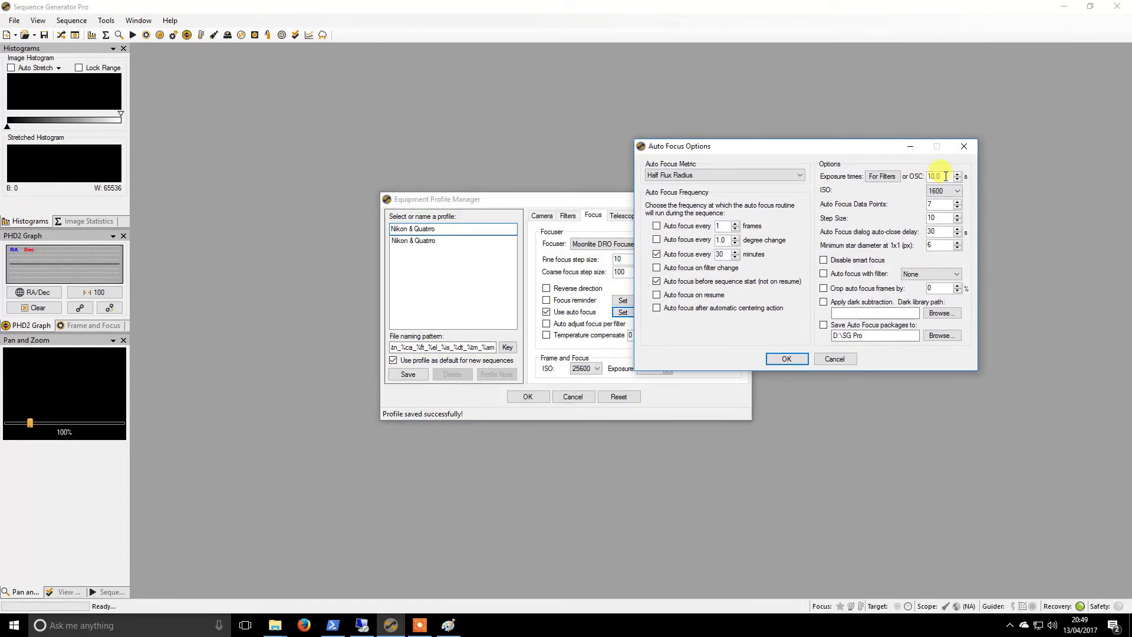
click(447, 625)
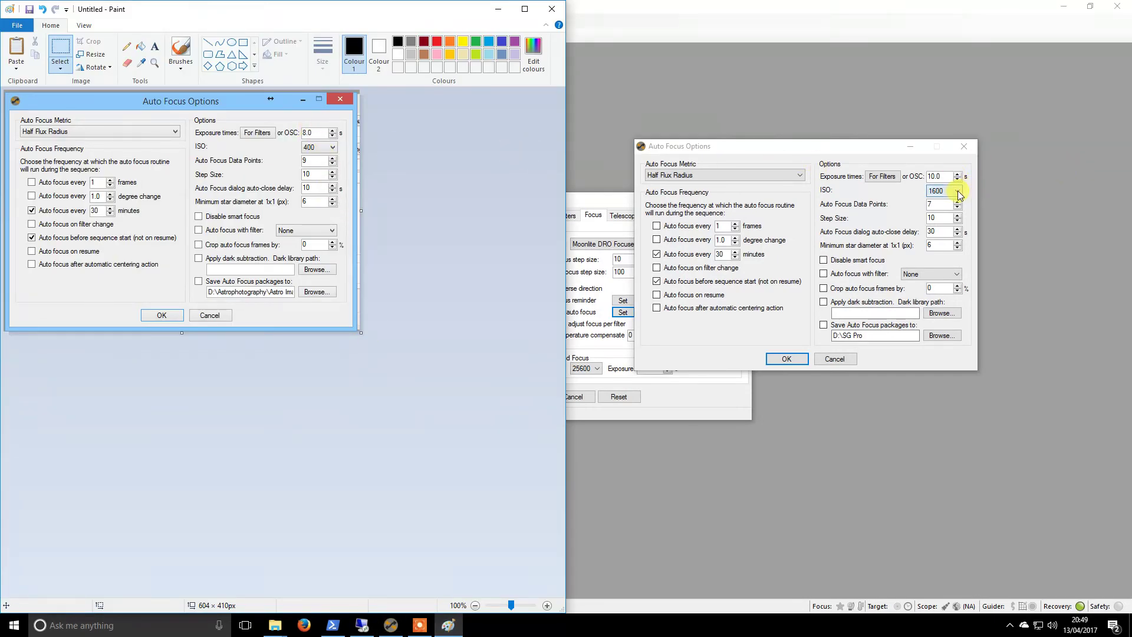
click(935, 177)
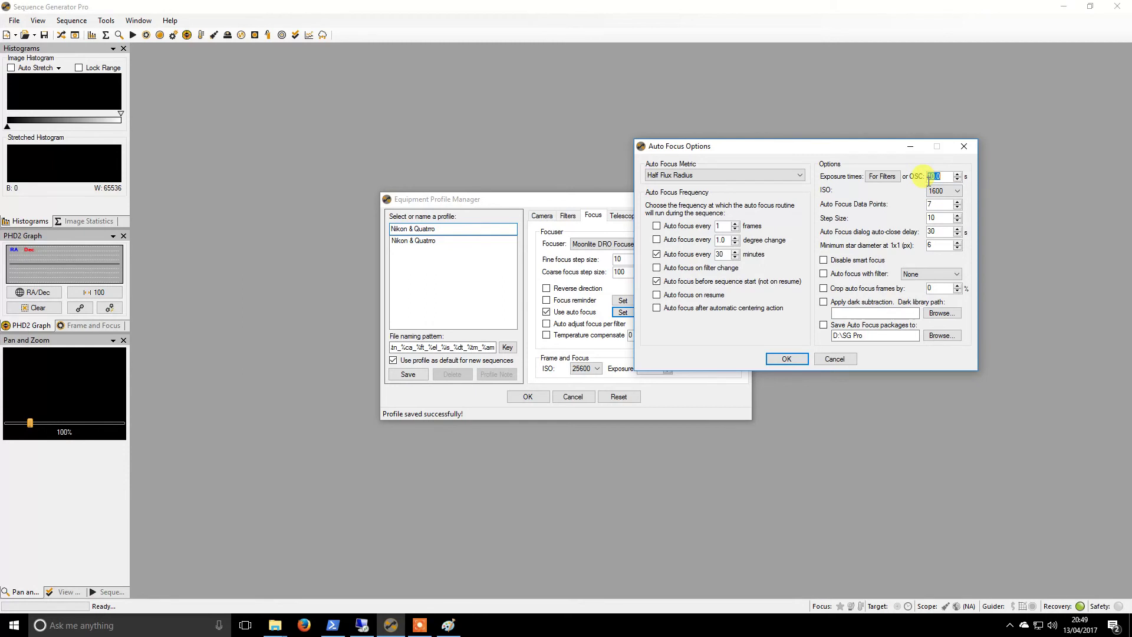
text(8)
click(950, 189)
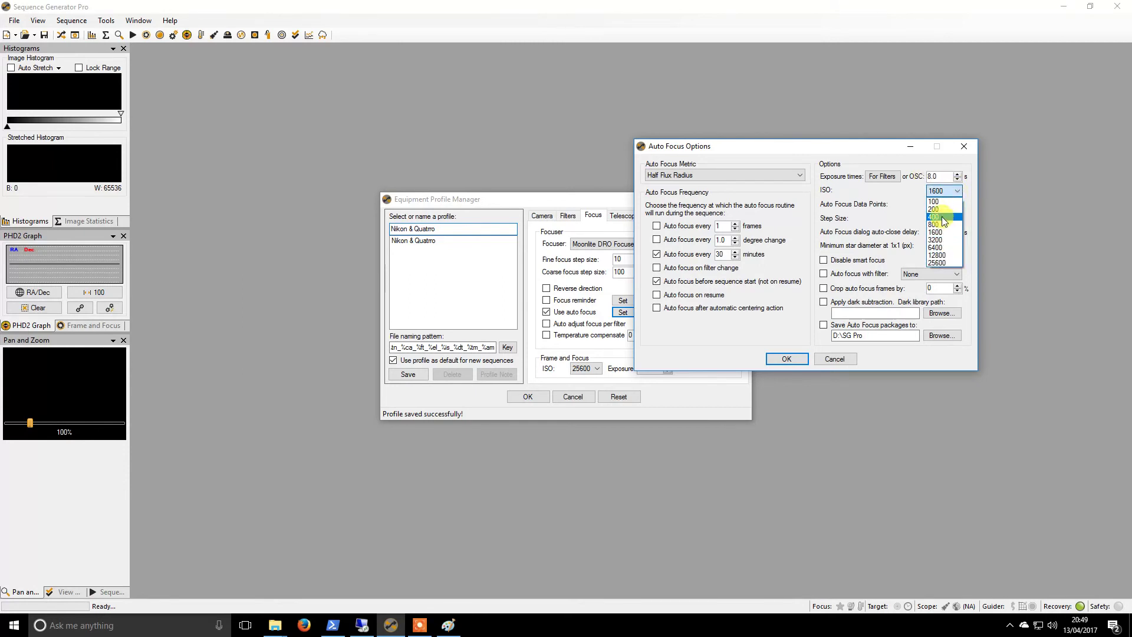
click(942, 217)
- Change the data points from 7 to 9, checking against the old settings screenshot
click(448, 625)
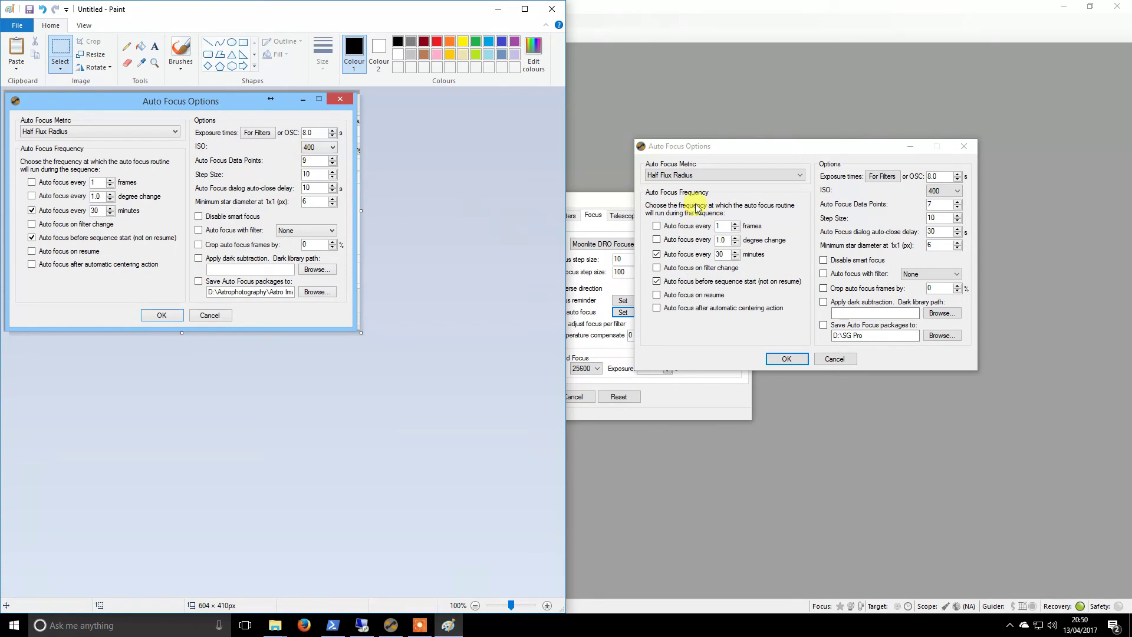
click(816, 152)
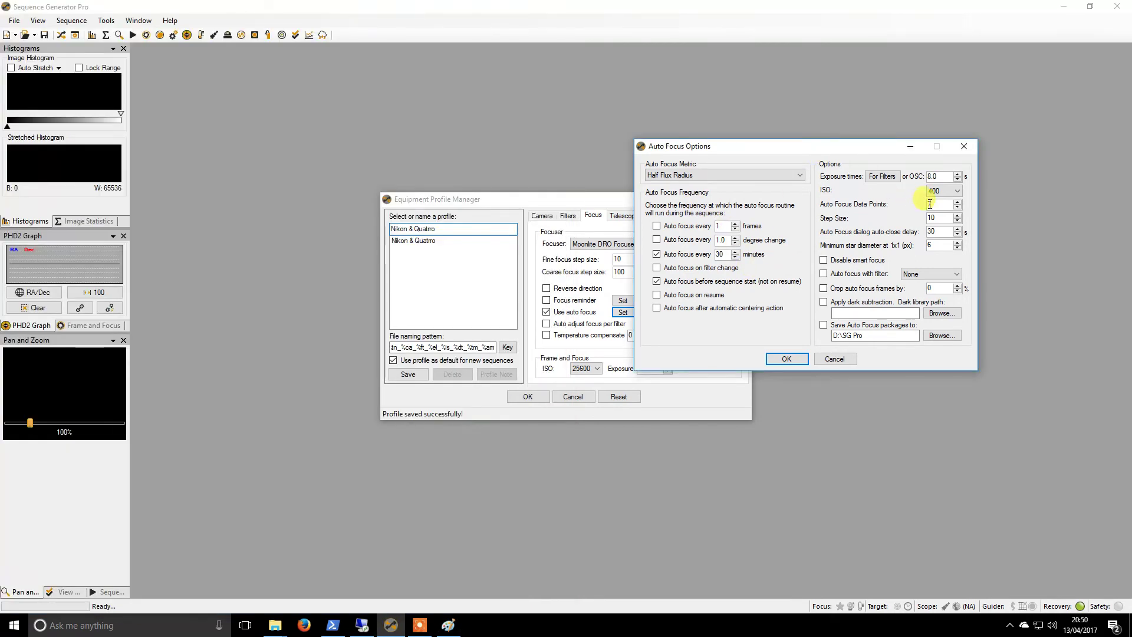
drag(937, 203, 913, 208)
text(9)
click(450, 626)
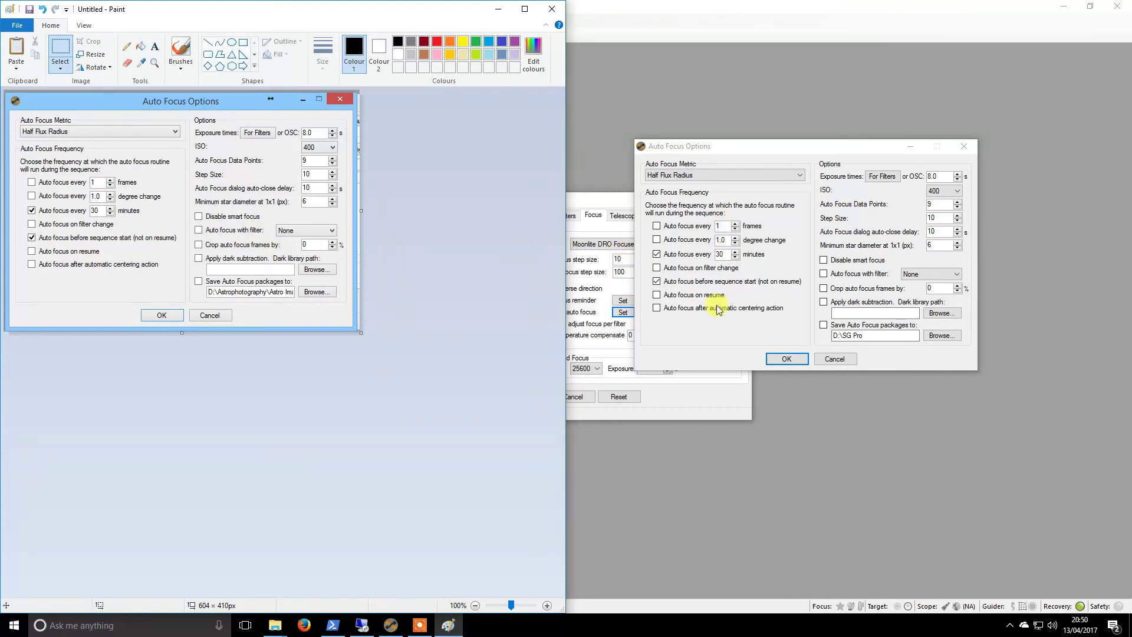
click(499, 9)
- Accept the matched auto focus options, returning to the equipment profile manager
click(787, 359)
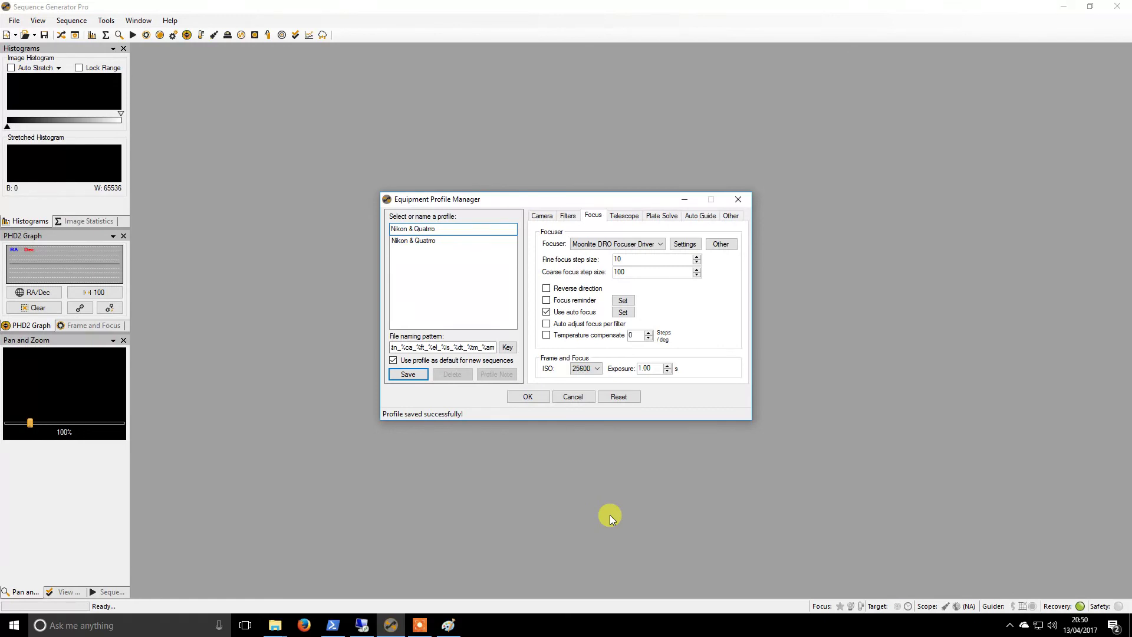
click(419, 625)
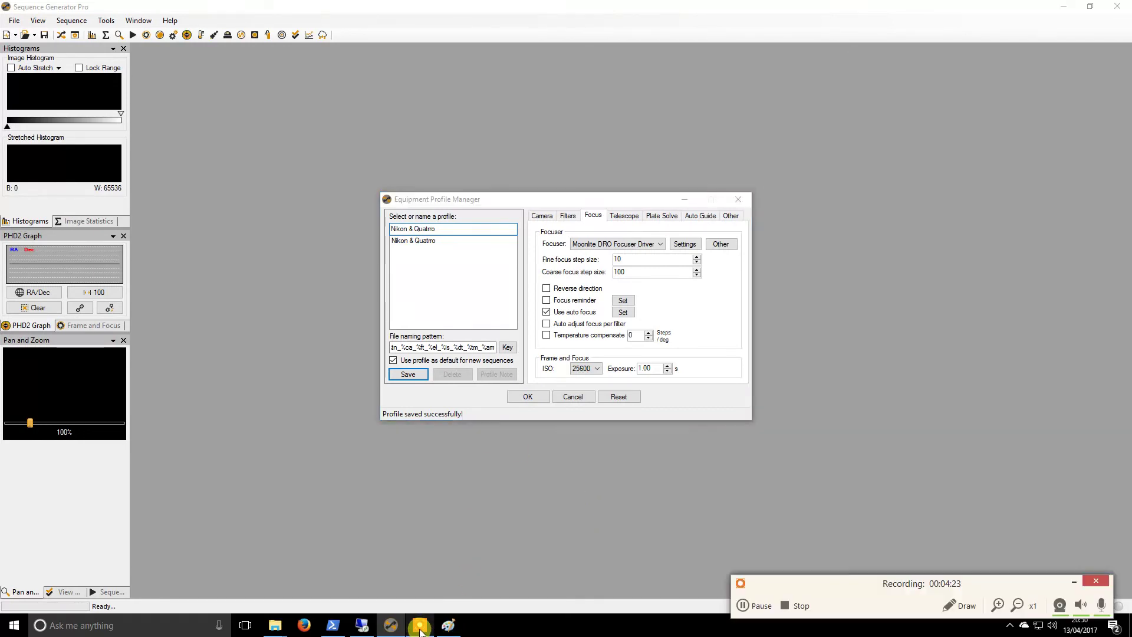